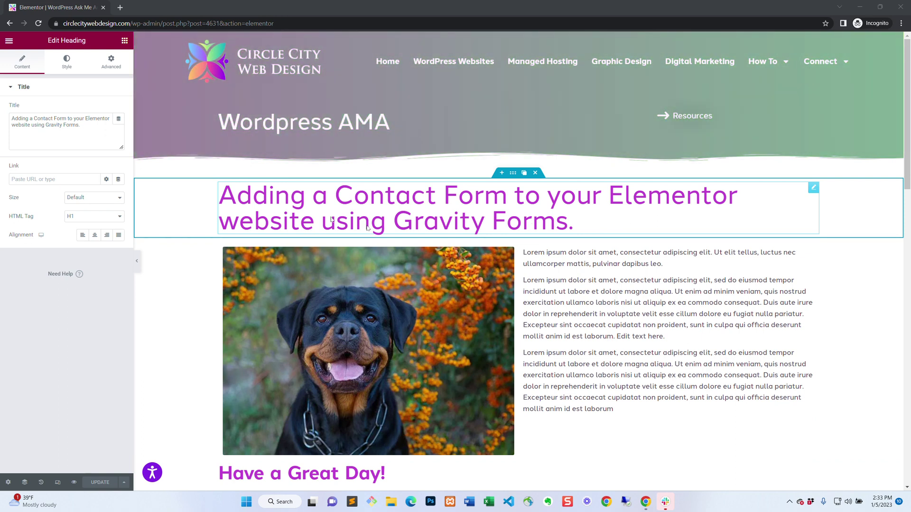
Open the Elementor panel's main menu and exit the editor to view the page.
click(9, 42)
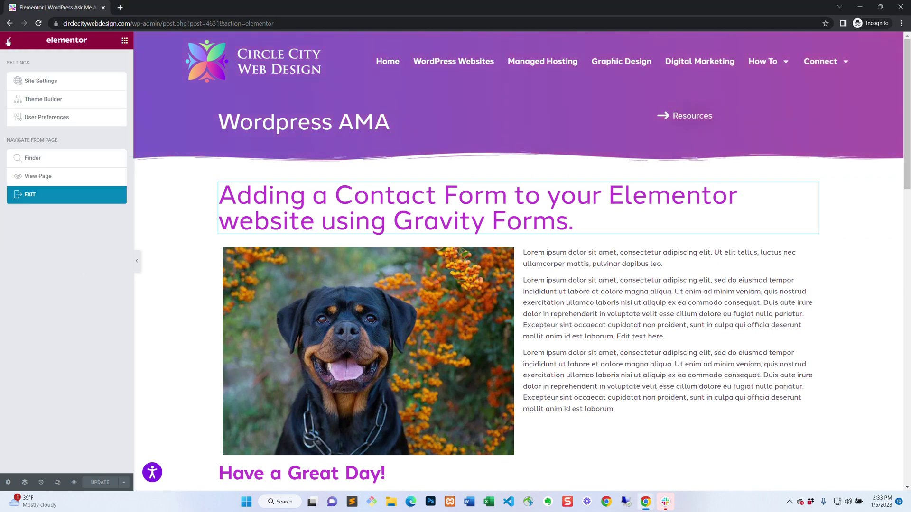
click(41, 177)
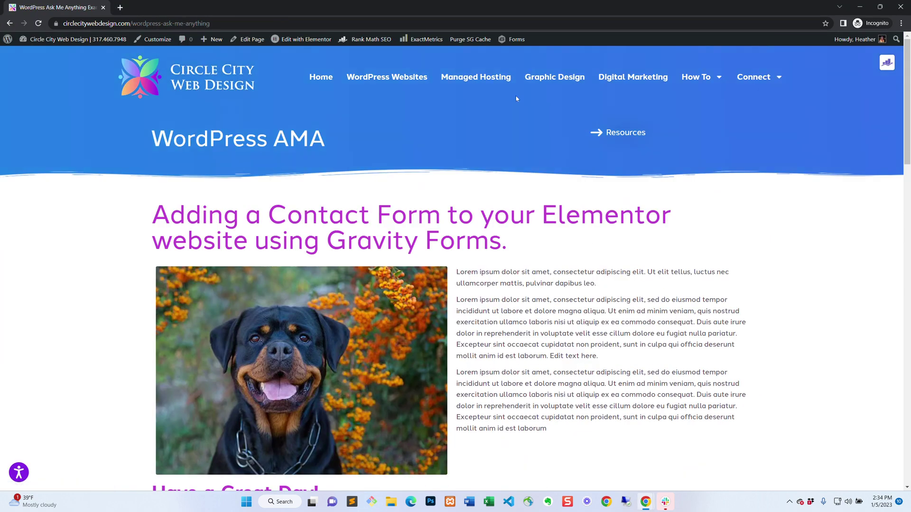
From the admin bar's Forms menu, create a new form titled 'AMA Gravity Form' without a description.
mouse_move(517, 39)
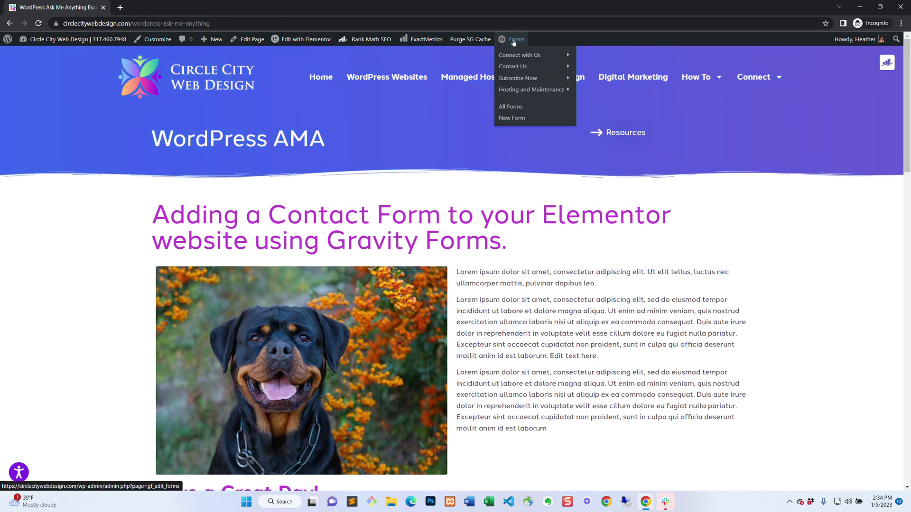
click(517, 121)
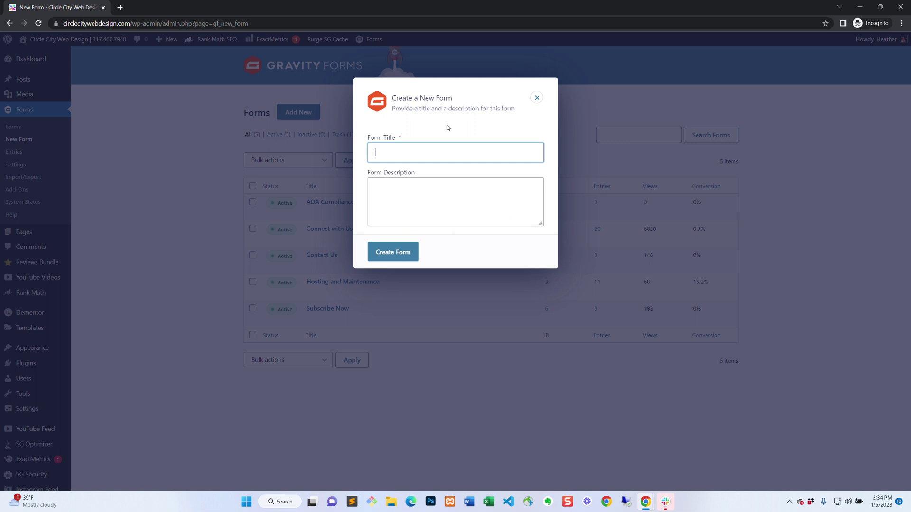
text(AMA Gravity Form)
click(418, 190)
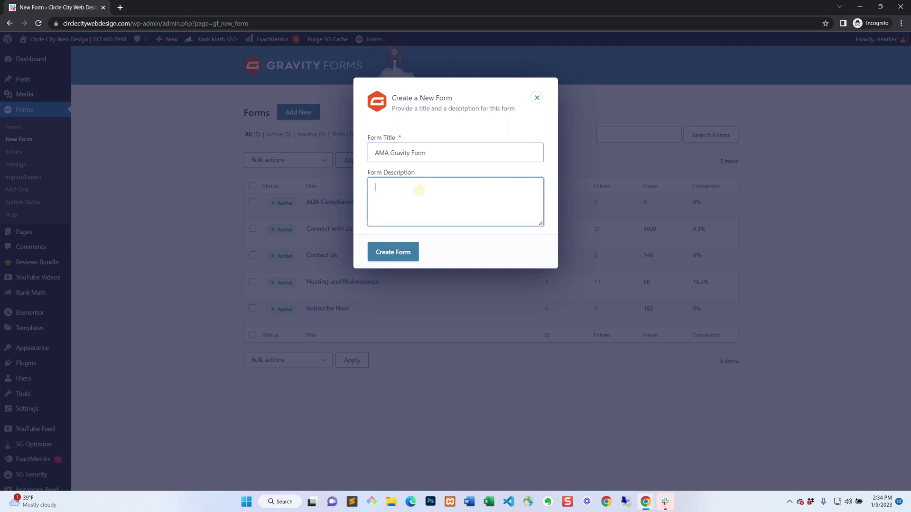
click(393, 260)
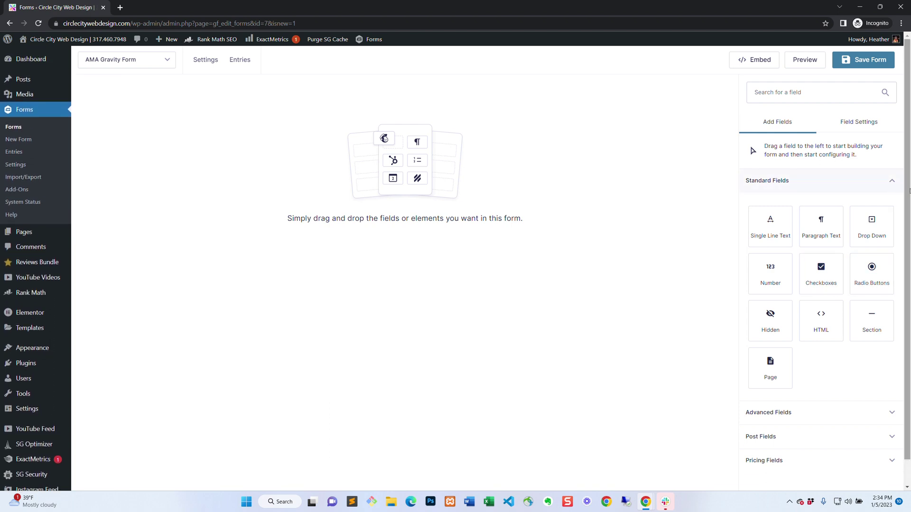
Expand the Advanced Fields section of the Add Fields panel to list its field types.
scroll(895, 199, down, 1)
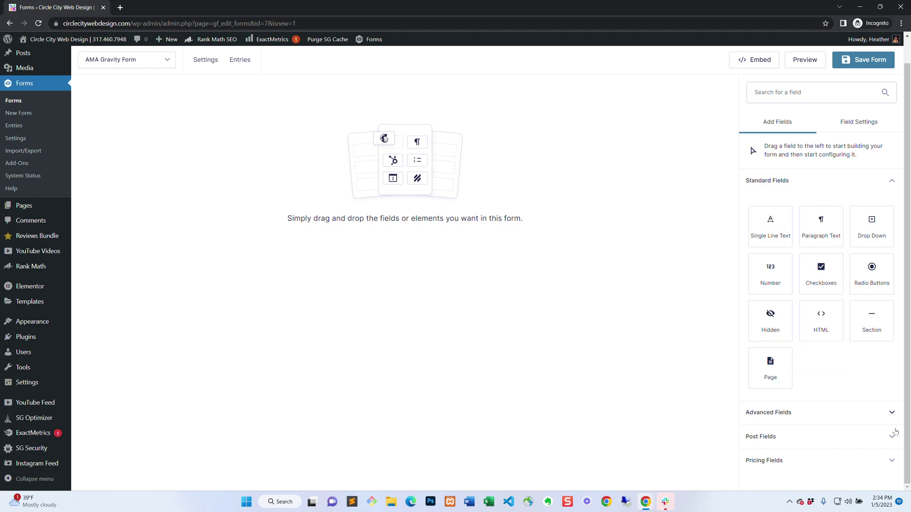
click(892, 412)
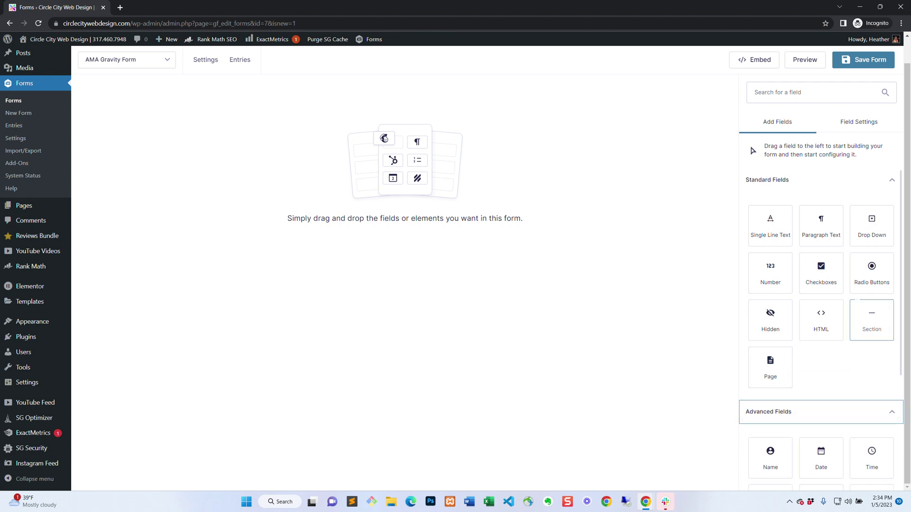
scroll(892, 412, down, 4)
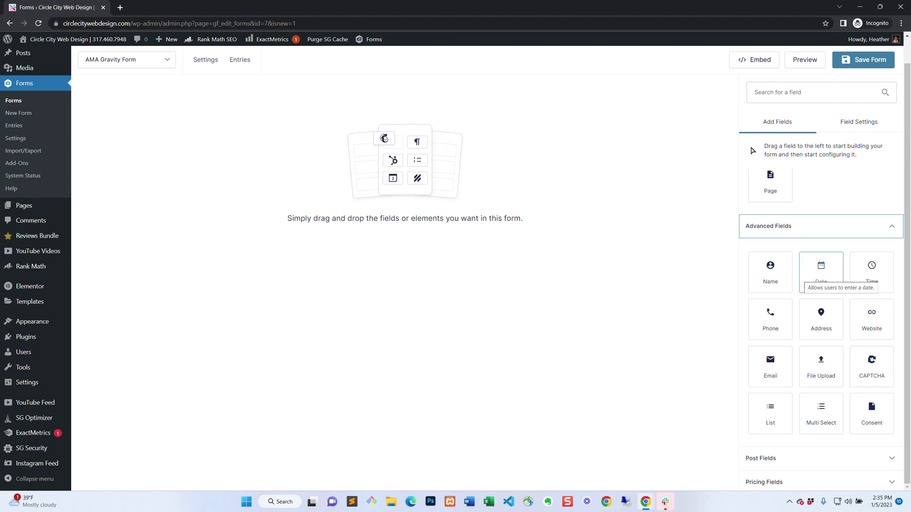
Drag Name, Address, Email and Phone fields onto the form, placing Phone to the right of Email.
drag(776, 274, 561, 252)
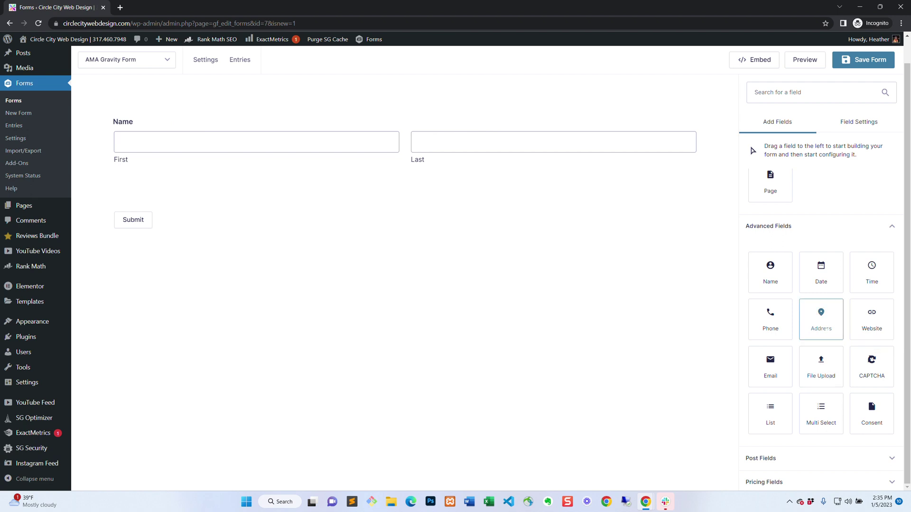
drag(821, 322, 214, 186)
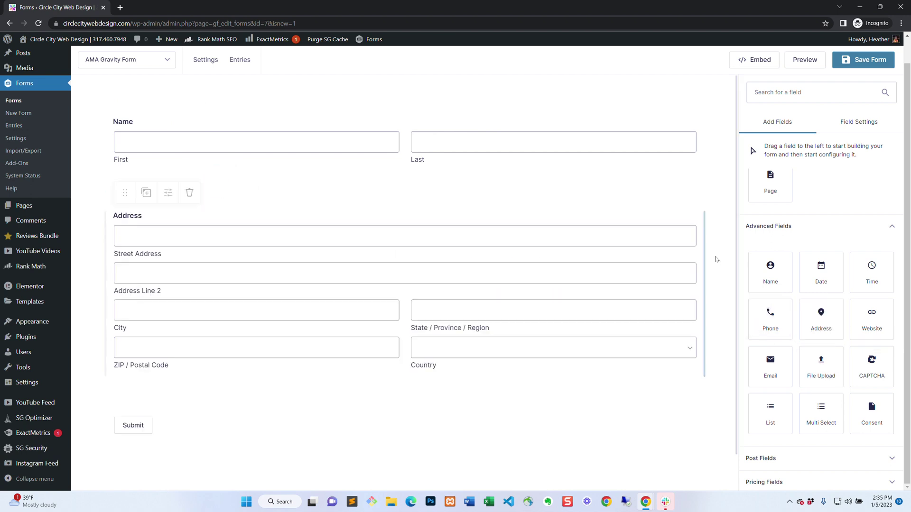
drag(770, 365, 199, 203)
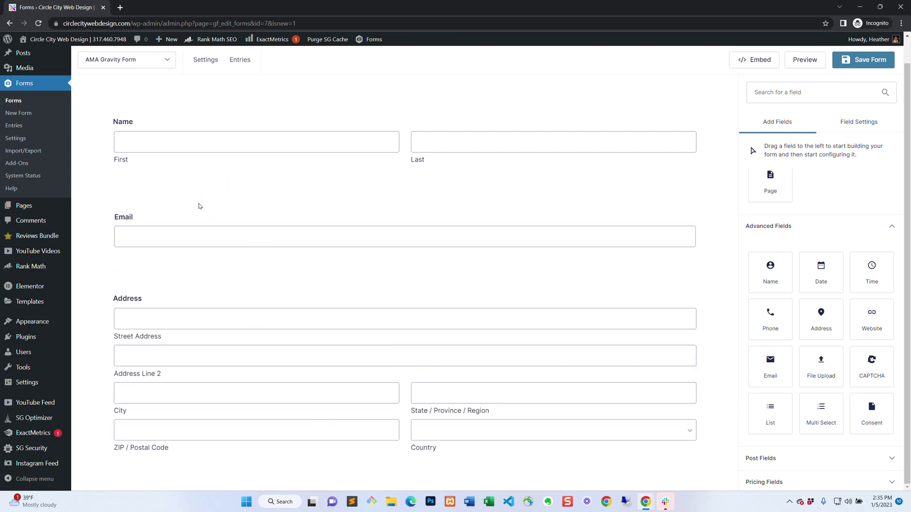
mouse_move(703, 242)
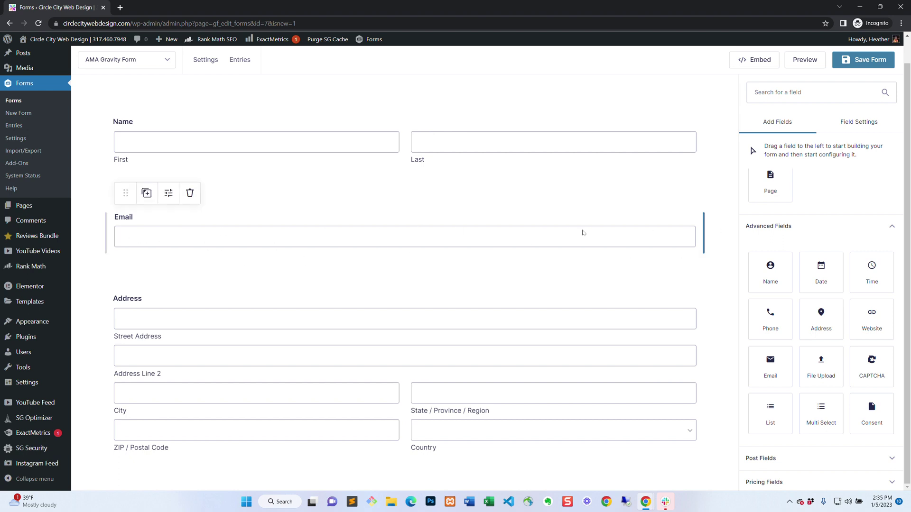
drag(770, 322, 707, 247)
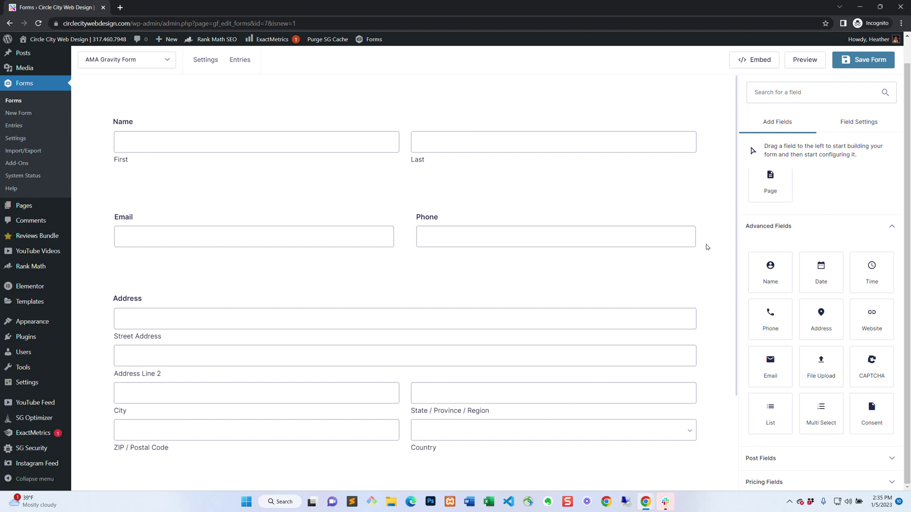
mouse_move(571, 241)
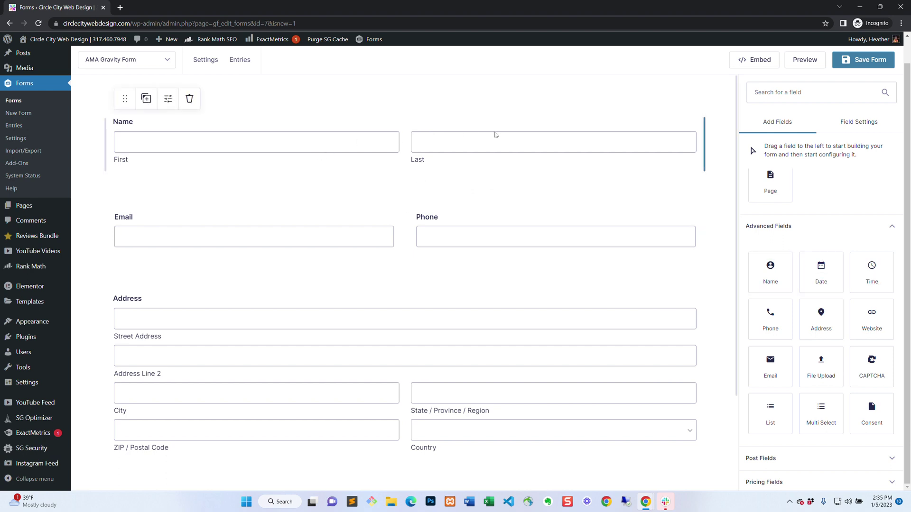
mouse_move(631, 244)
scroll(632, 244, down, 3)
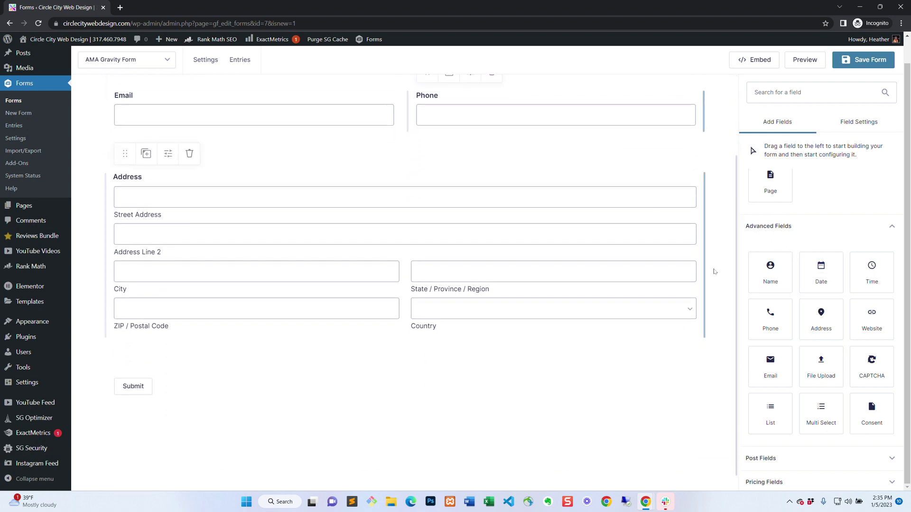
scroll(885, 350, up, 4)
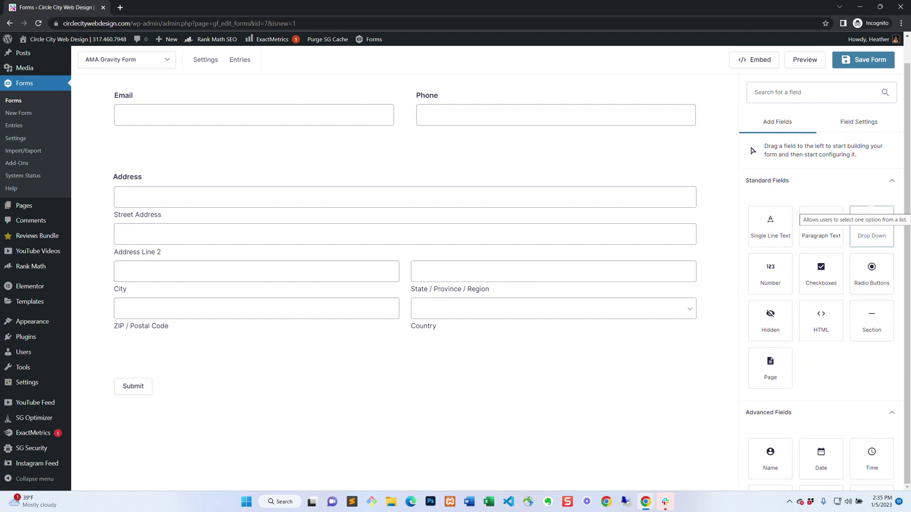
Add a Paragraph Text field below the Address field.
drag(820, 227, 279, 375)
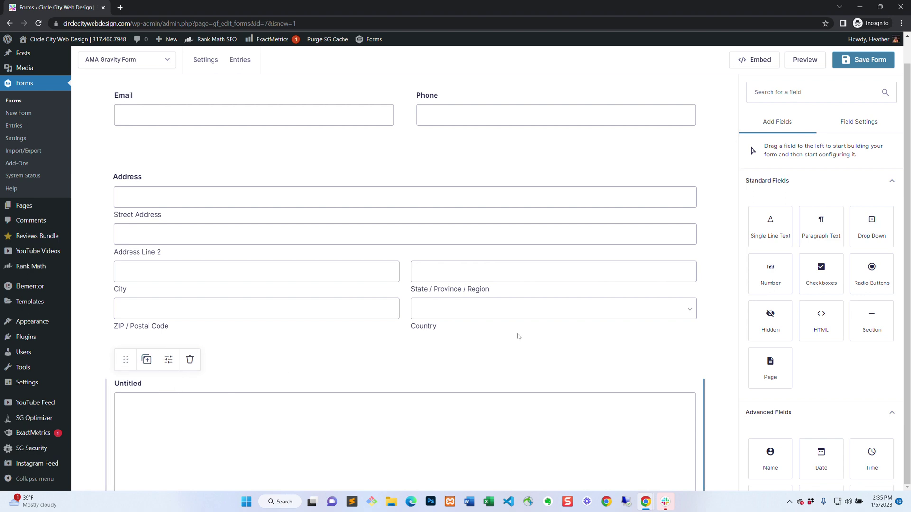
scroll(620, 280, down, 3)
scroll(651, 260, down, 1)
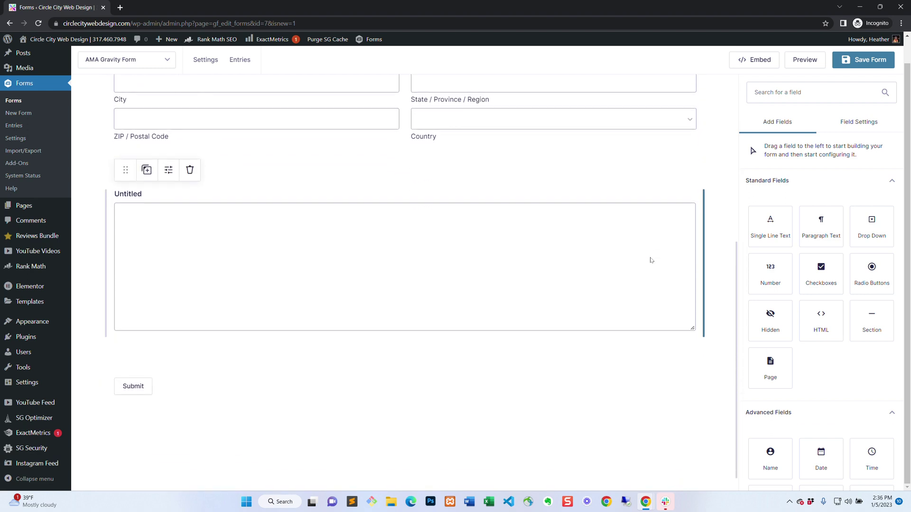
scroll(871, 285, down, 4)
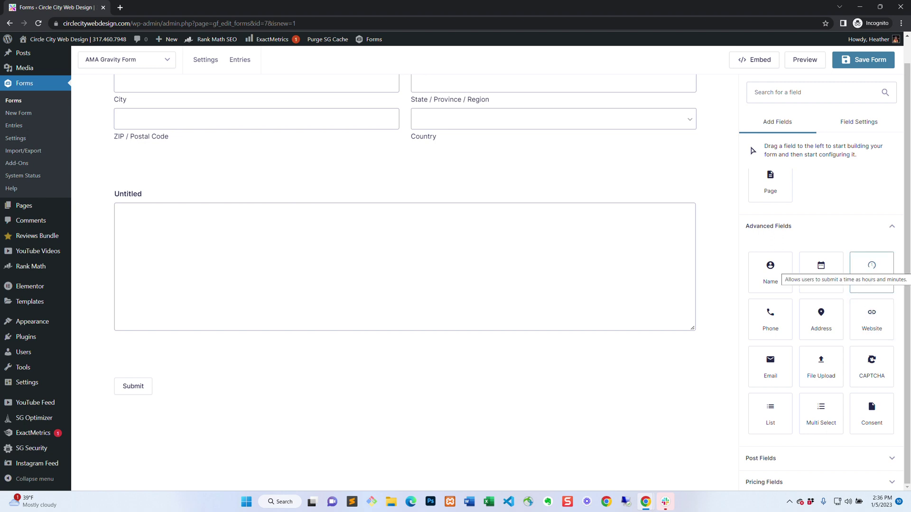
scroll(872, 319, up, 4)
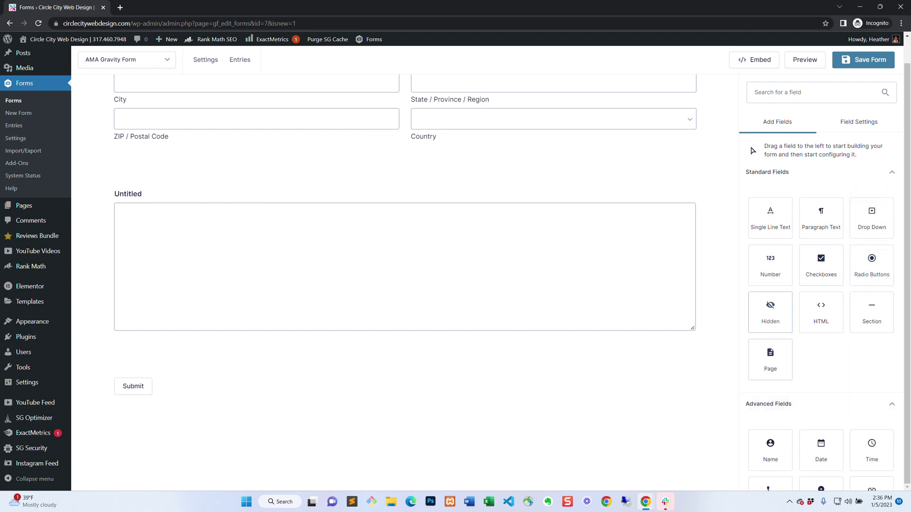
scroll(770, 352, down, 1)
scroll(770, 351, down, 3)
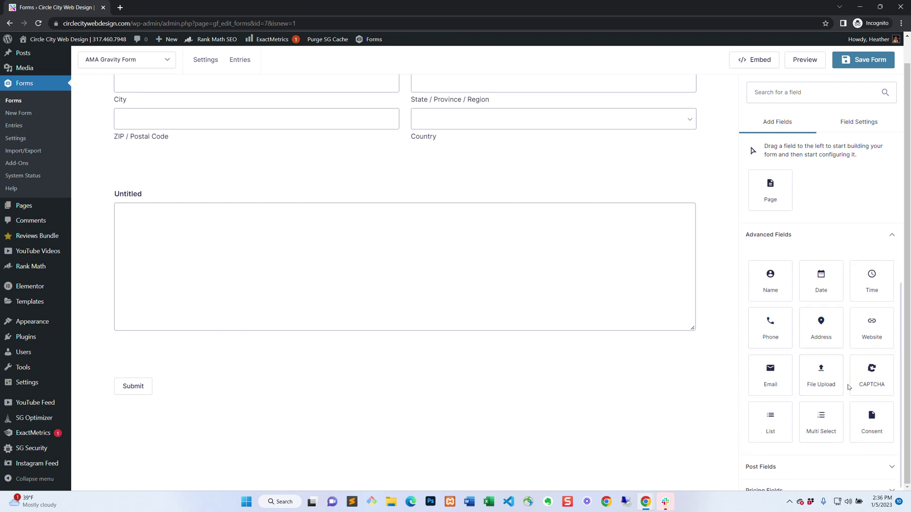
Add a Consent checkbox above the Submit button and select the Untitled paragraph field.
drag(871, 420, 179, 356)
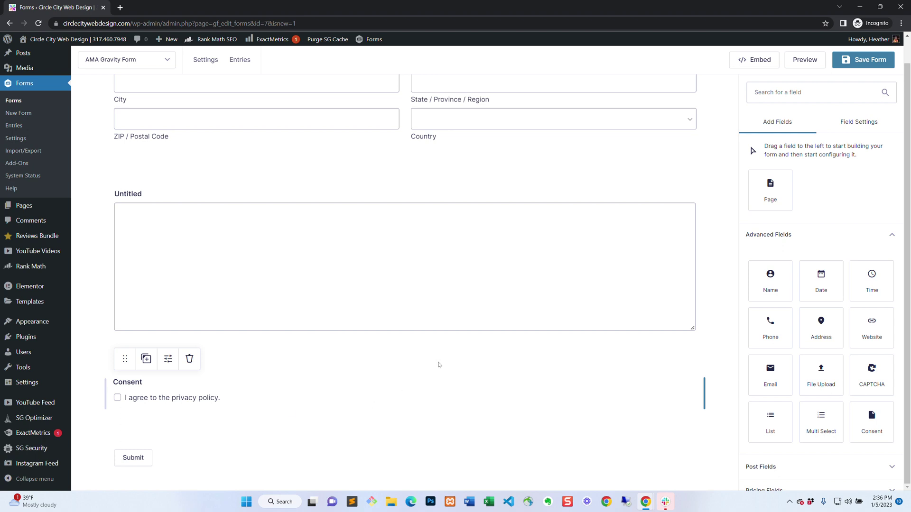
click(463, 331)
scroll(463, 331, up, 6)
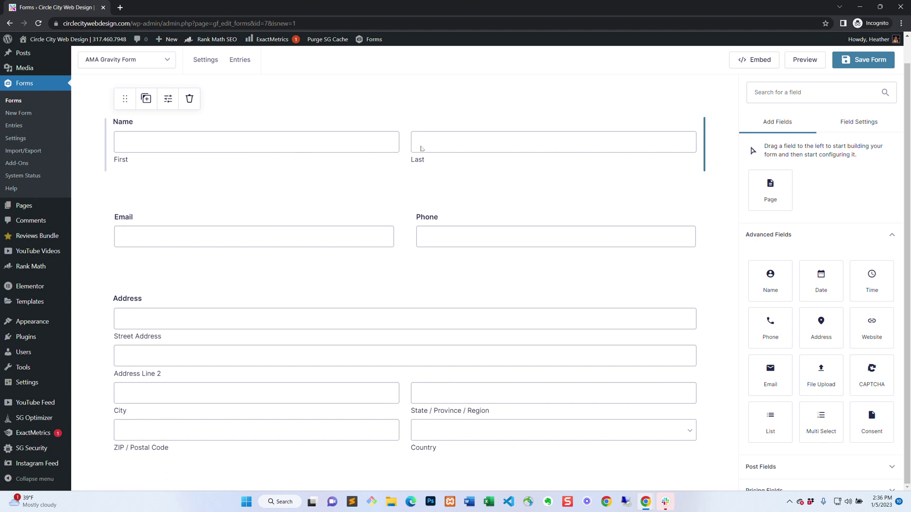
Hide the Address Line 2 input in the Address field's settings.
scroll(497, 152, down, 3)
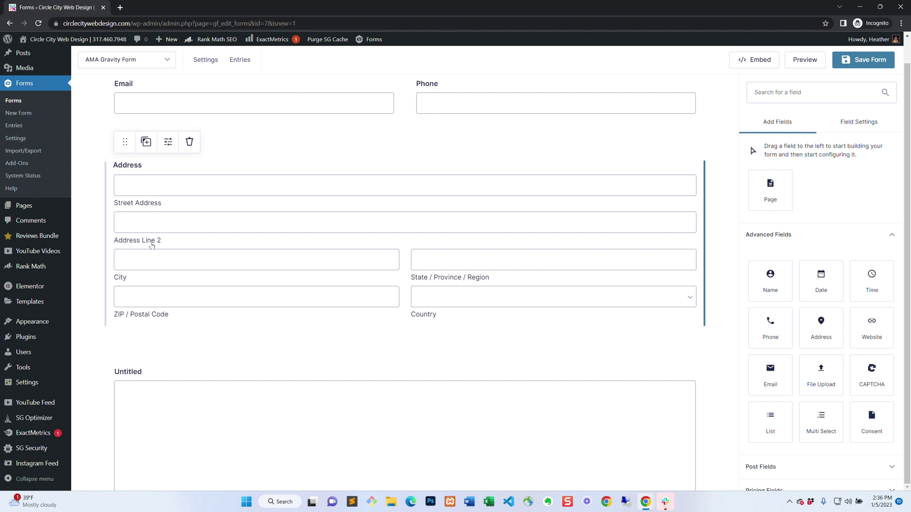
click(376, 225)
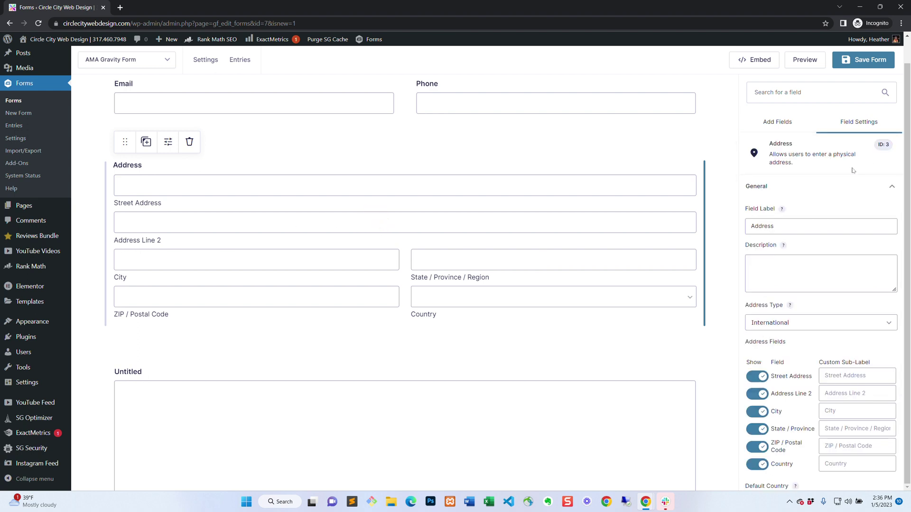
scroll(831, 188, down, 2)
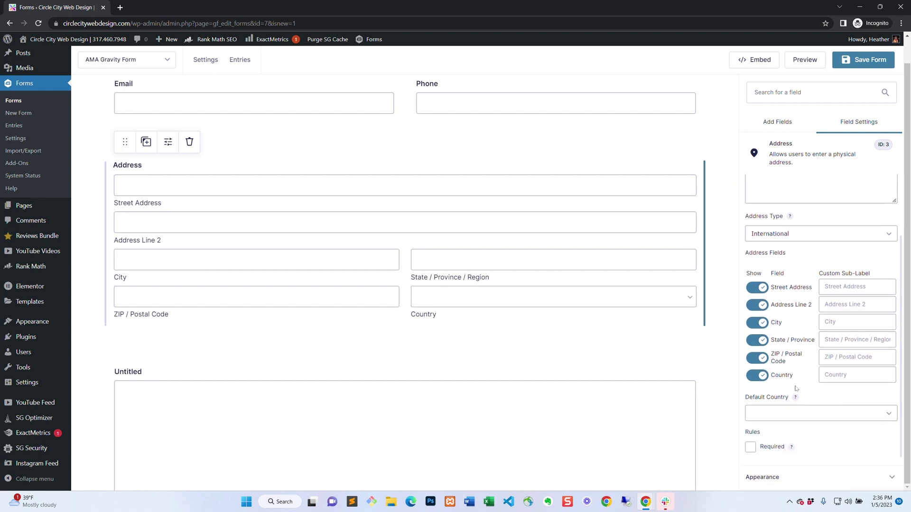
scroll(791, 217, down, 1)
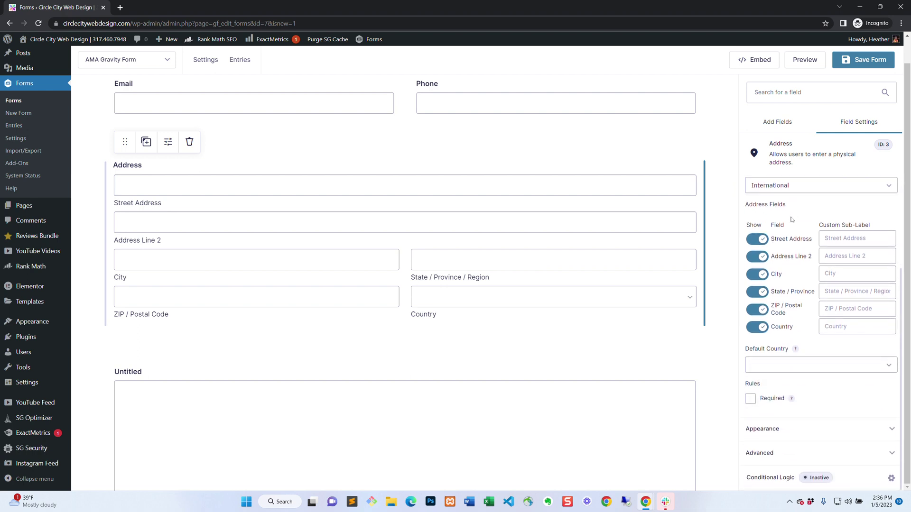
click(757, 258)
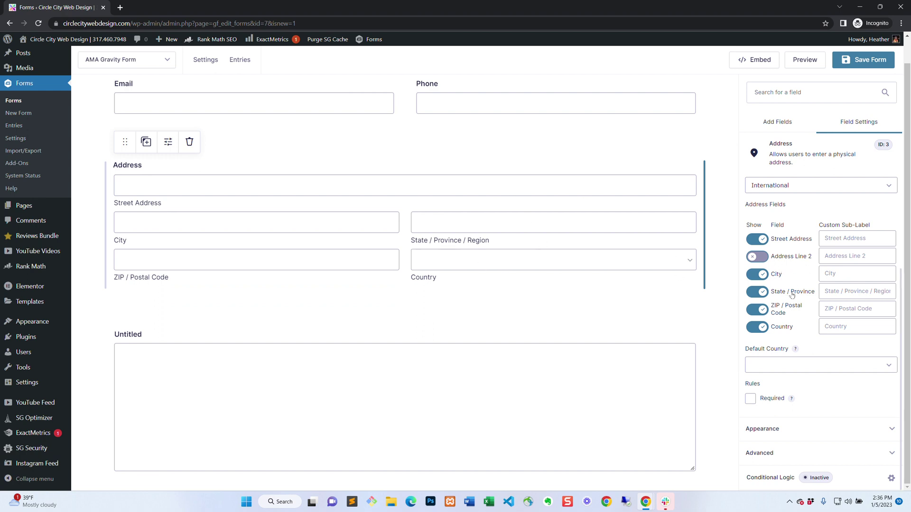
Expand the Address field's Appearance options, then select the Untitled paragraph field.
scroll(854, 189, up, 3)
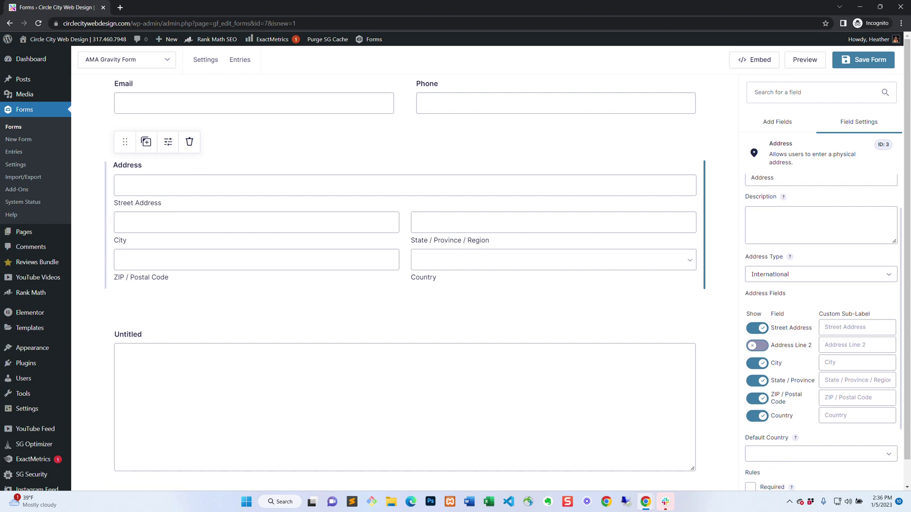
scroll(820, 332, down, 3)
click(890, 429)
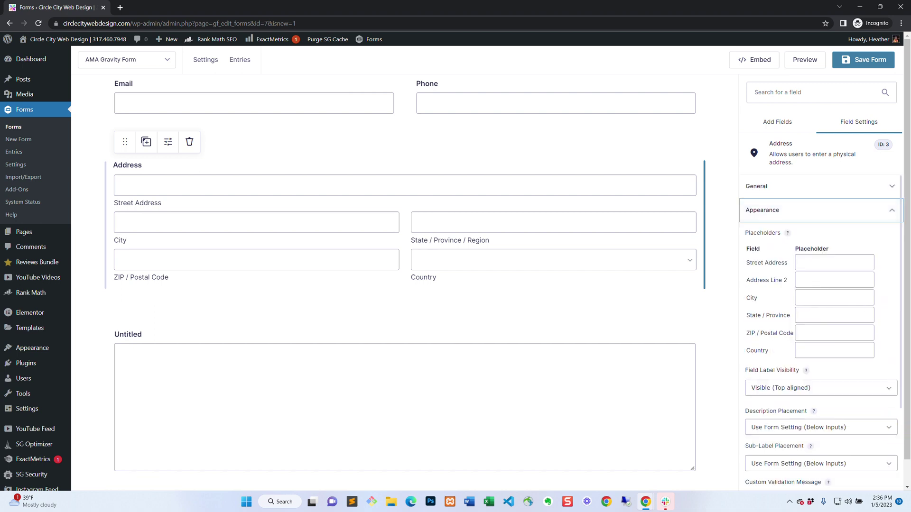
scroll(836, 219, down, 2)
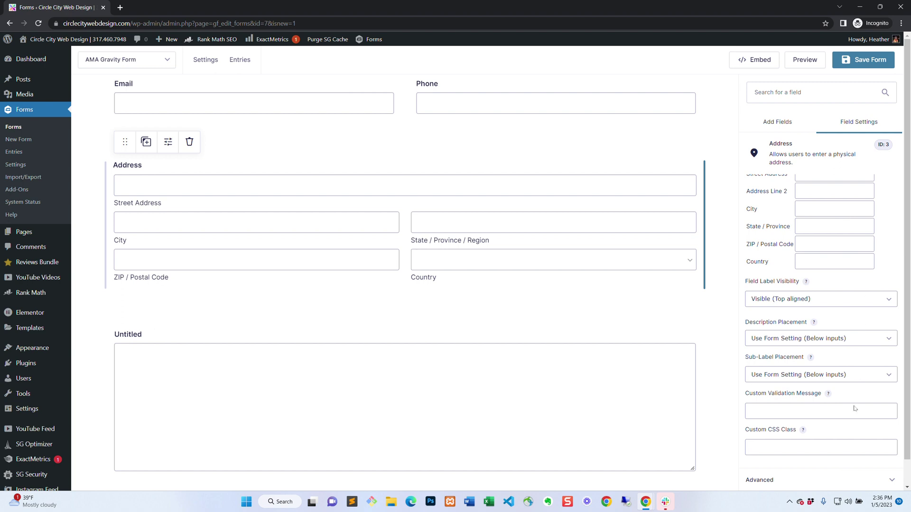
click(397, 361)
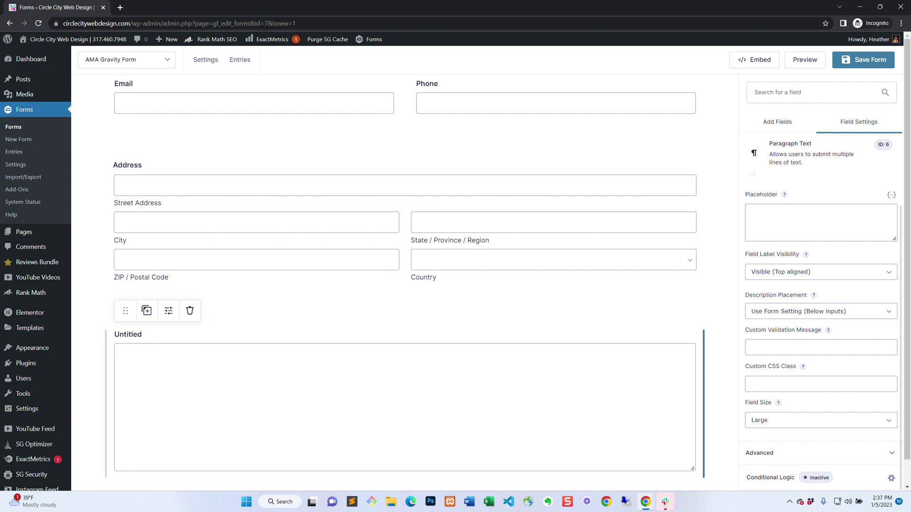
Change the paragraph field's label from Untitled to 'How can we help?'.
scroll(815, 267, up, 1)
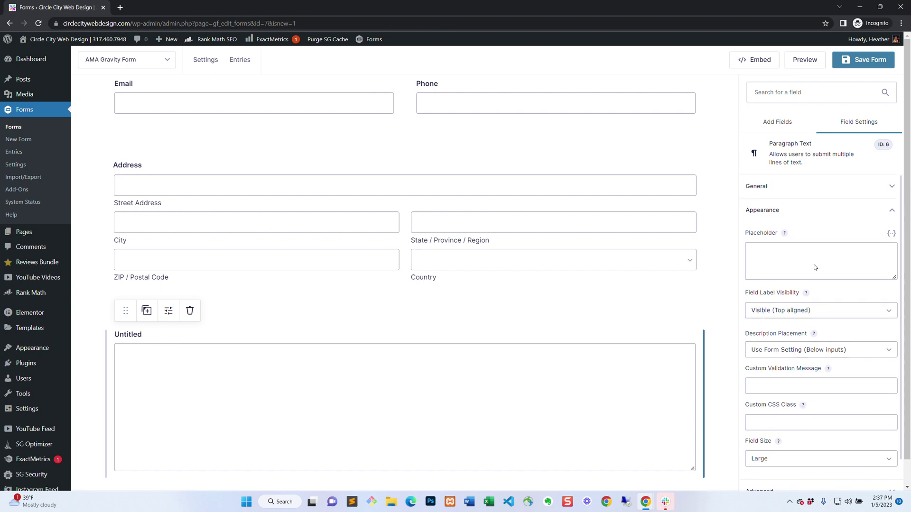
click(778, 189)
click(778, 227)
drag(778, 227, 724, 228)
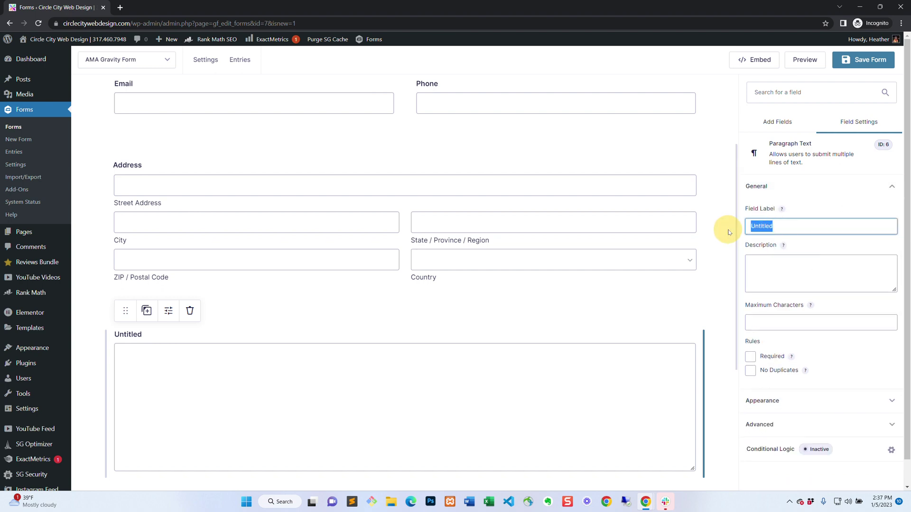
text(How ca)
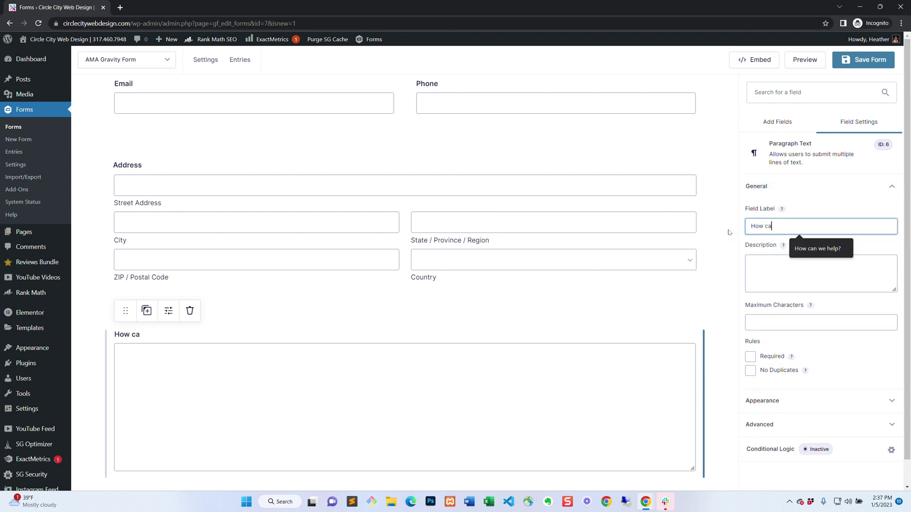
text(n we help?)
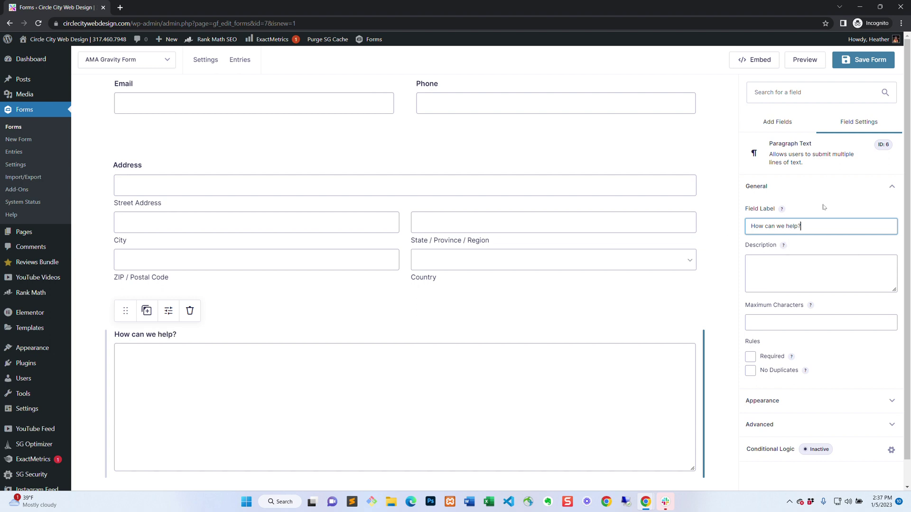
scroll(627, 267, down, 4)
scroll(628, 267, up, 7)
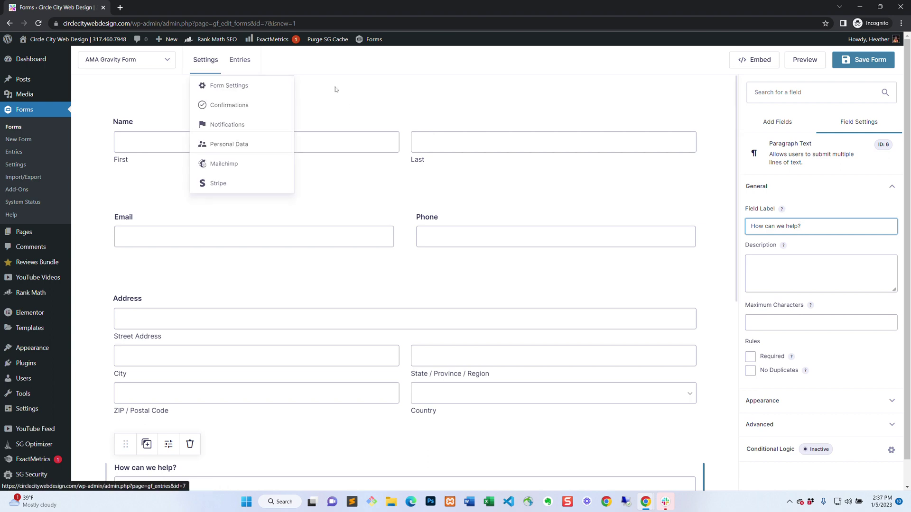
Save the form and go to its Form Settings page.
click(879, 64)
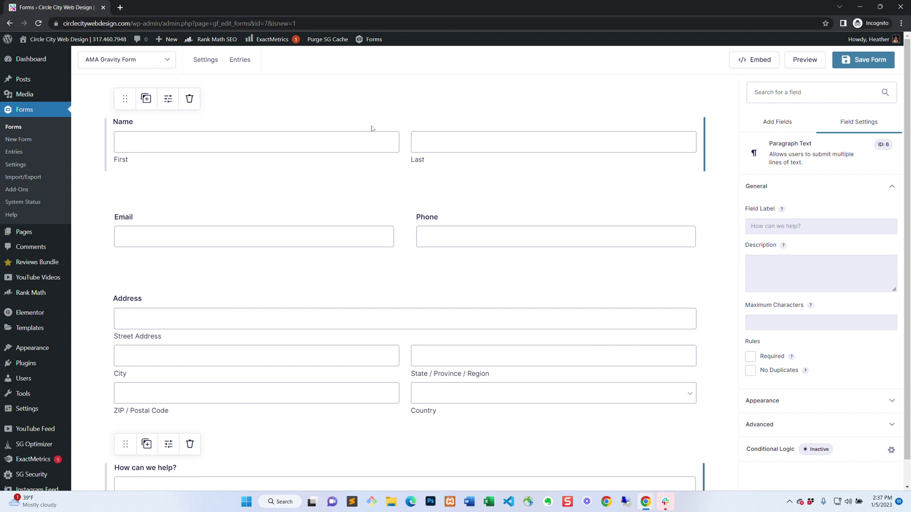
mouse_move(201, 60)
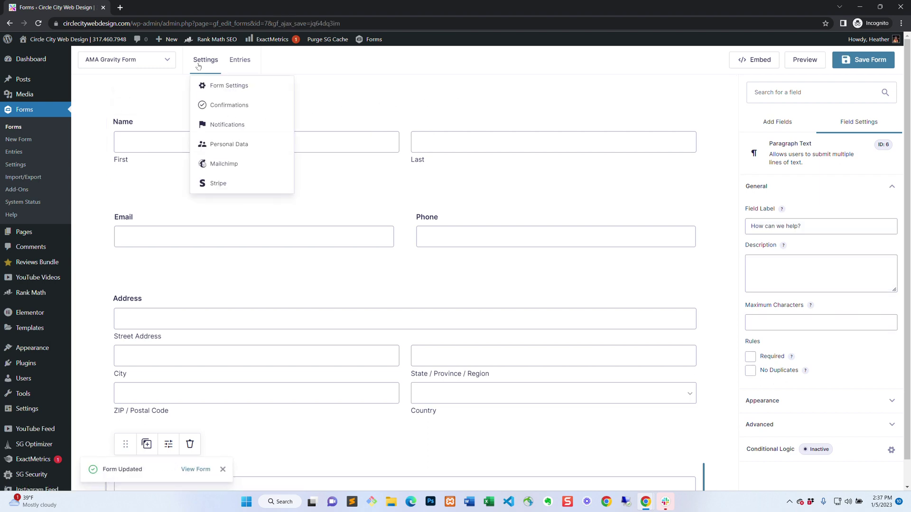
click(225, 86)
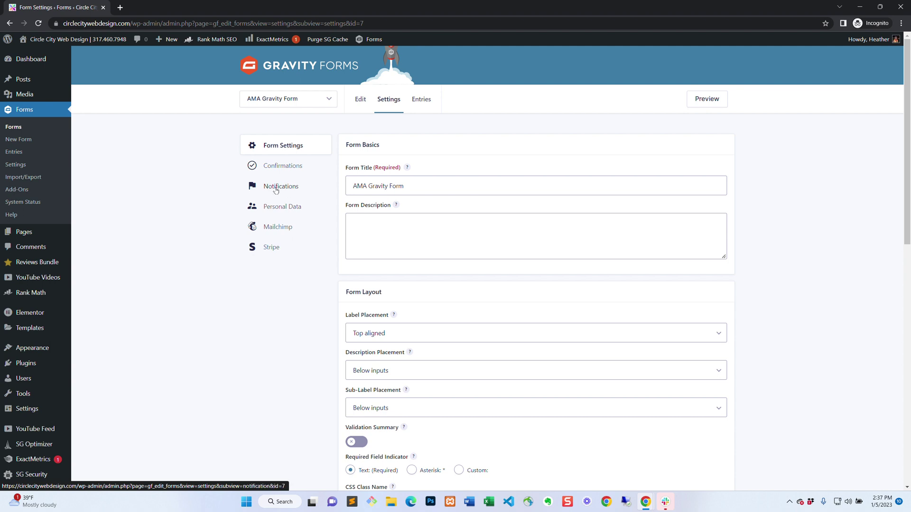
Under Confirmations, open the Default Confirmation for editing.
click(292, 166)
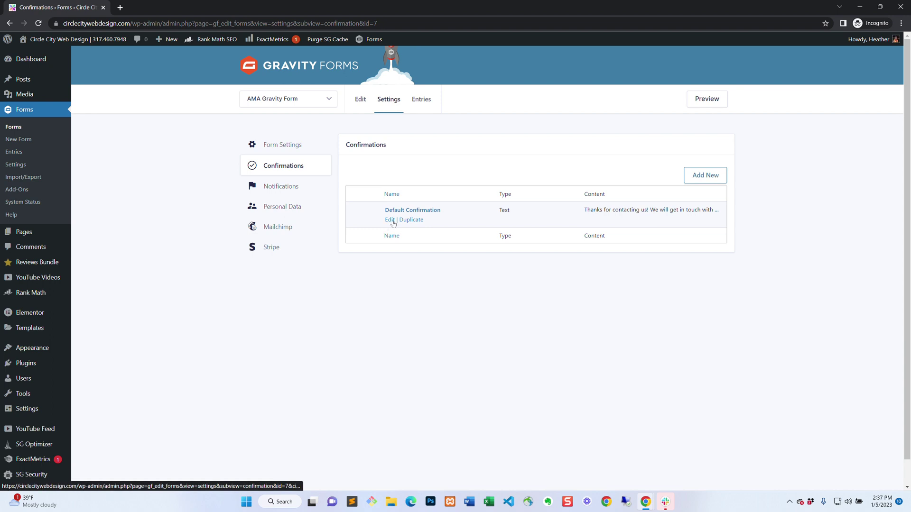
click(392, 222)
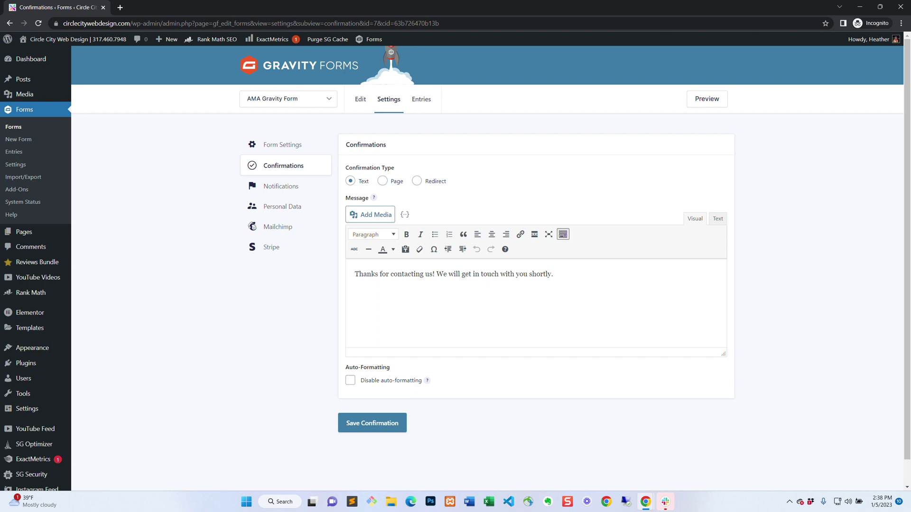
Edit the Admin Notification and set Send To Email to the company's hello address.
click(283, 189)
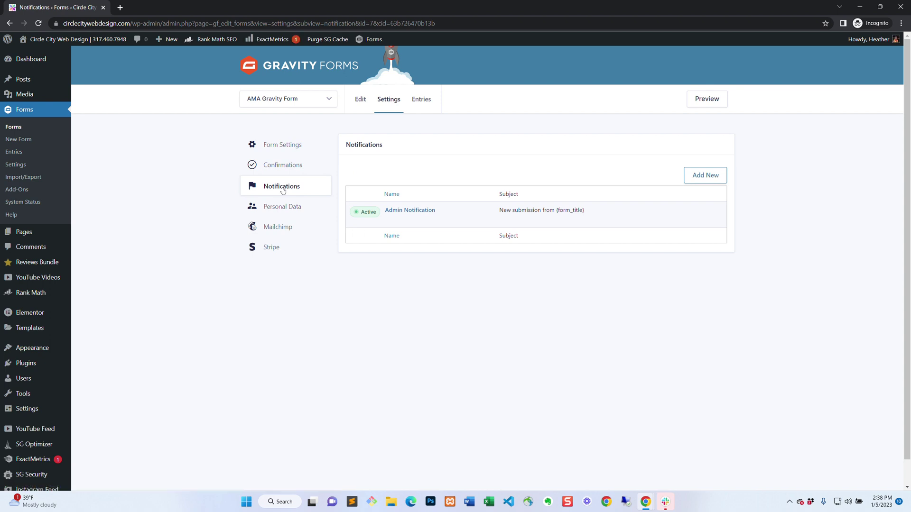
mouse_move(391, 222)
click(390, 220)
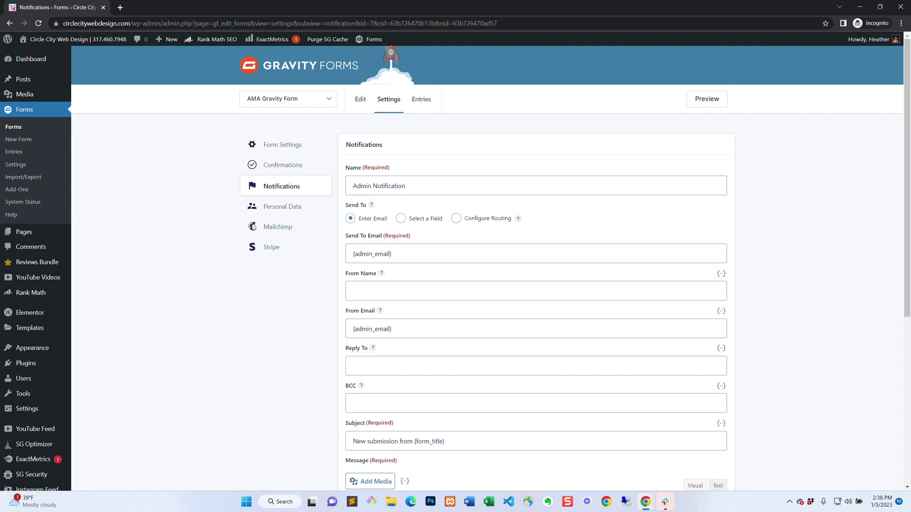
scroll(456, 264, down, 1)
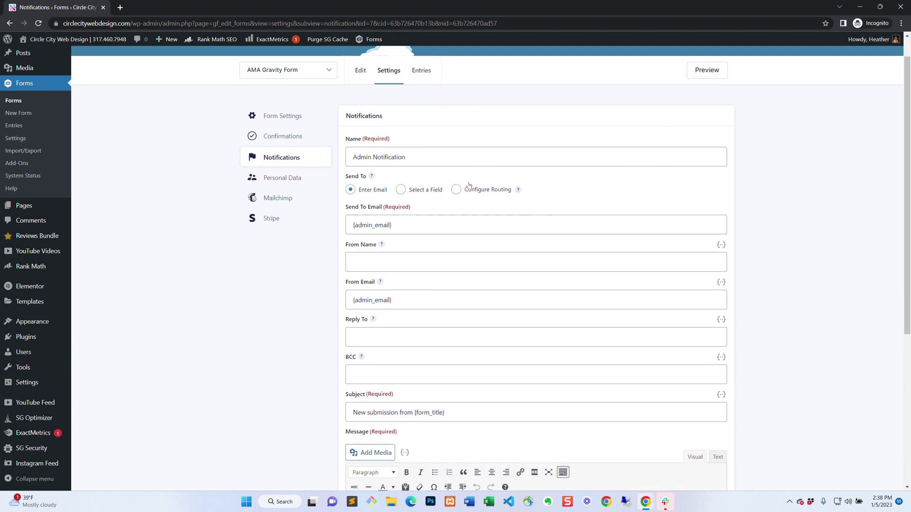
drag(418, 209, 334, 216)
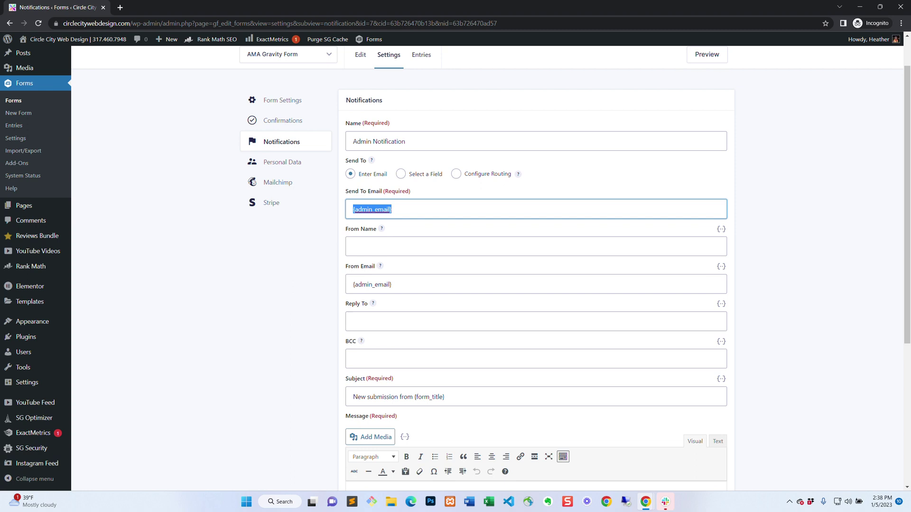
text(In)
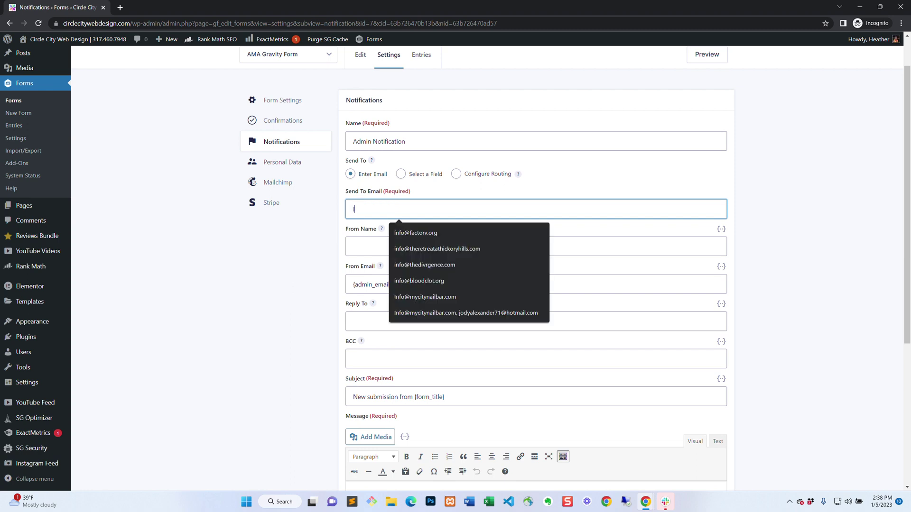
key(BackSpace)
key(BackSpace)
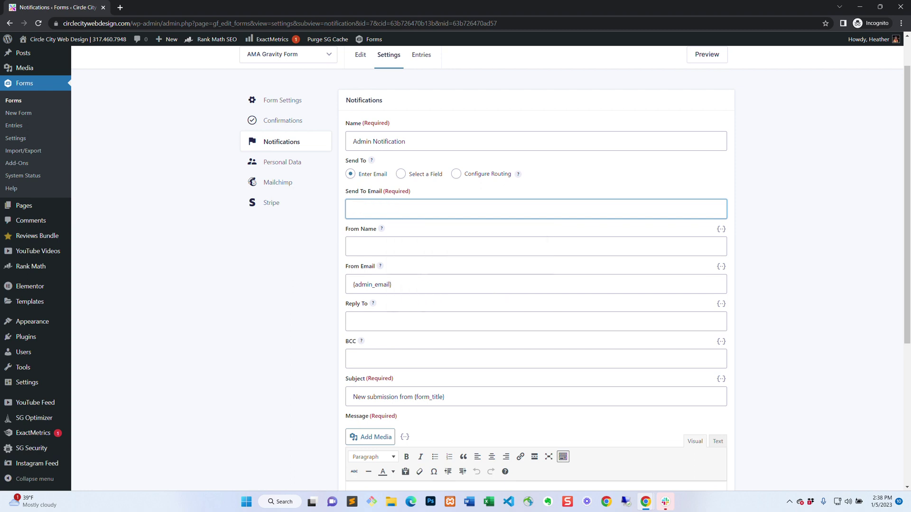
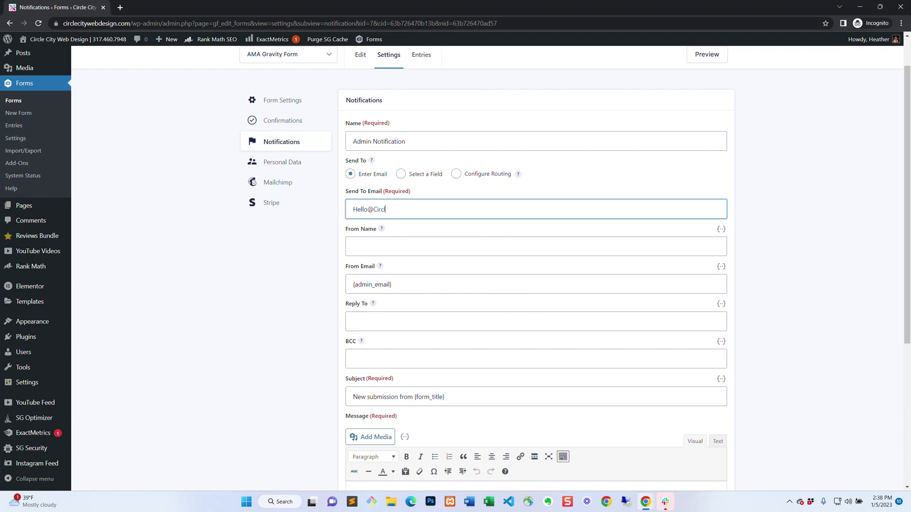
Replace the From Email's admin email placeholder with the company's connect address.
scroll(482, 227, up, 1)
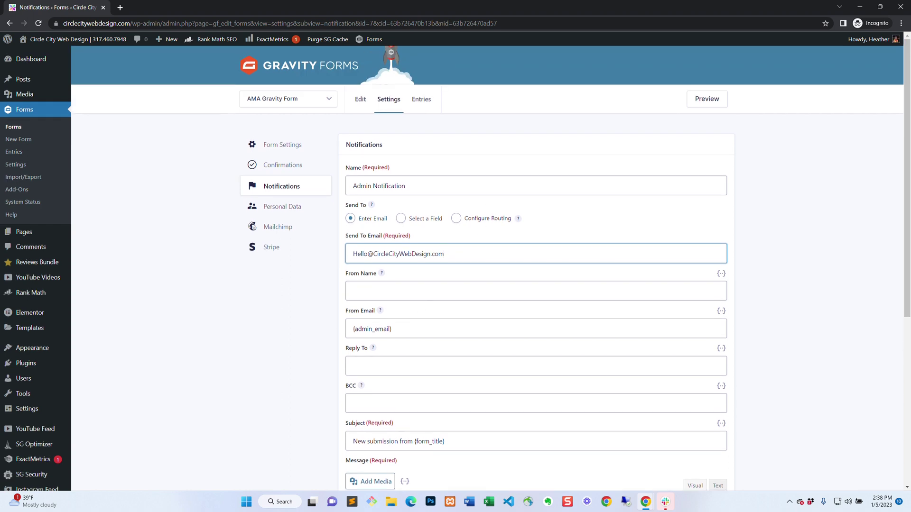
scroll(483, 266, down, 3)
drag(400, 196, 384, 196)
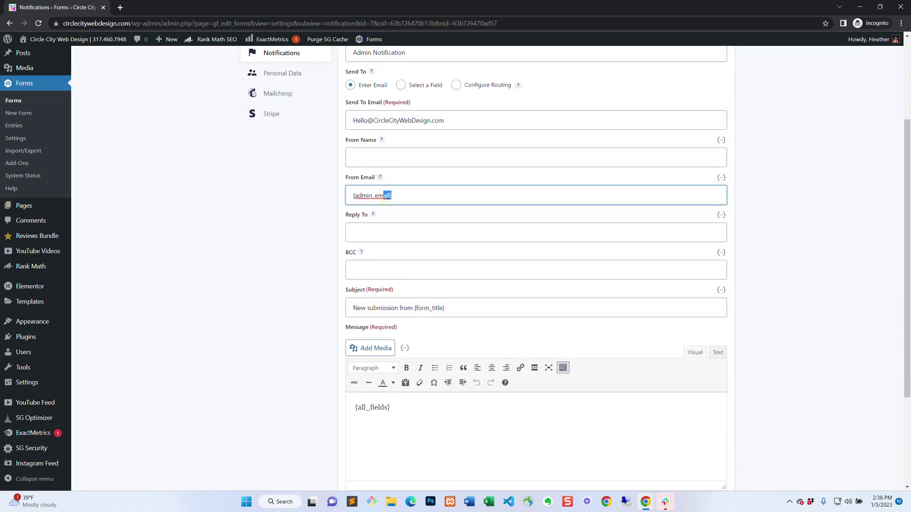
key(BackSpace)
key(BackSpace)
key(BackSpace)
key(BackSpace)
key(BackSpace)
key(BackSpace)
key(BackSpace)
key(BackSpace)
key(BackSpace)
key(BackSpace)
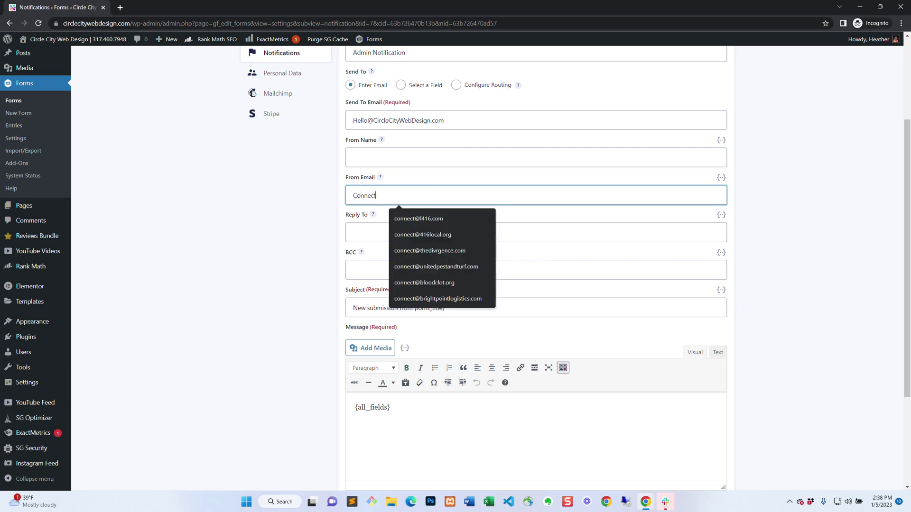
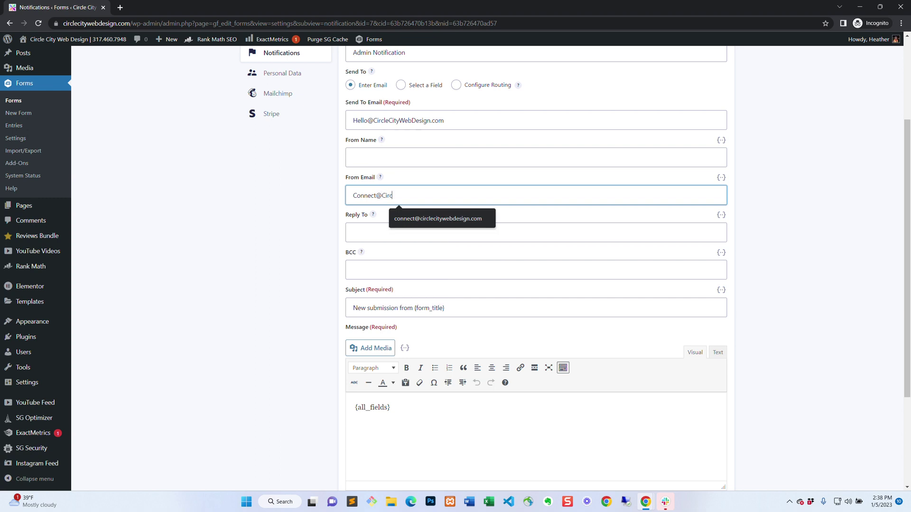
scroll(491, 268, up, 1)
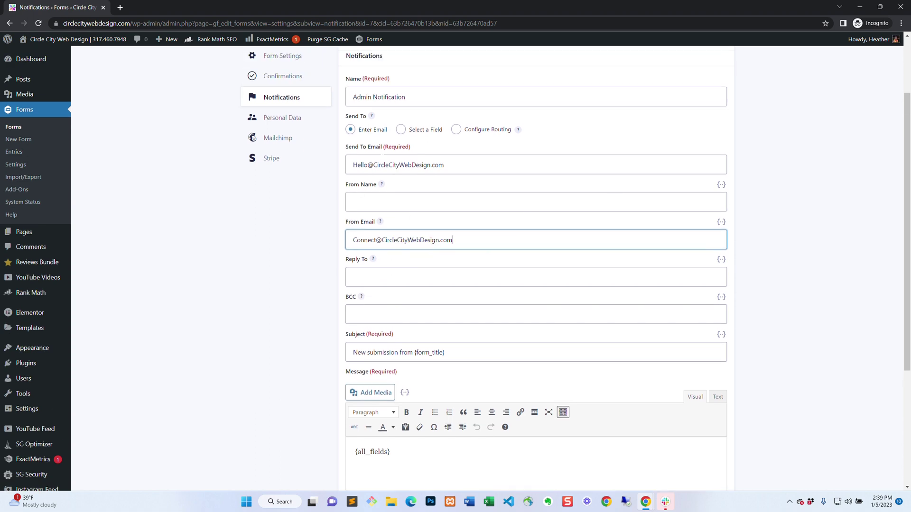
Set the notification's Reply To to the submitter's Email field tag {Email:4}.
scroll(491, 268, down, 1)
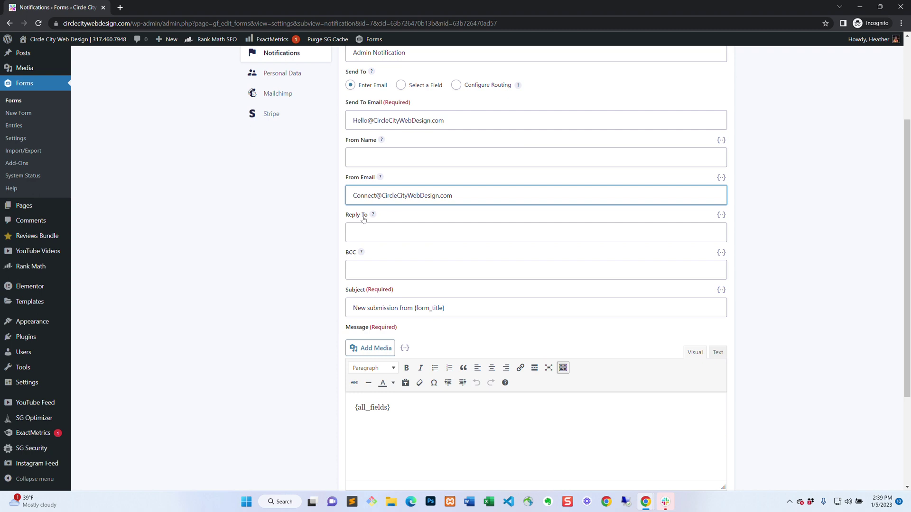
click(721, 216)
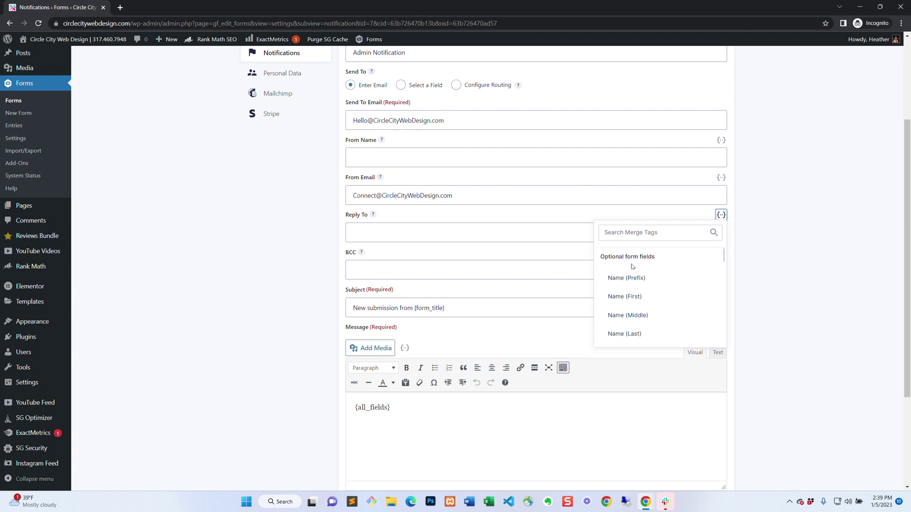
scroll(632, 267, down, 1)
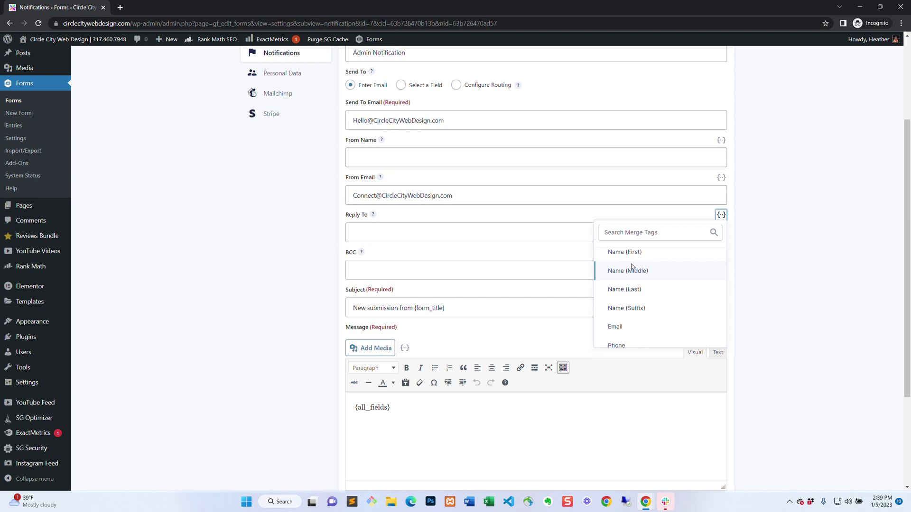
scroll(631, 266, down, 1)
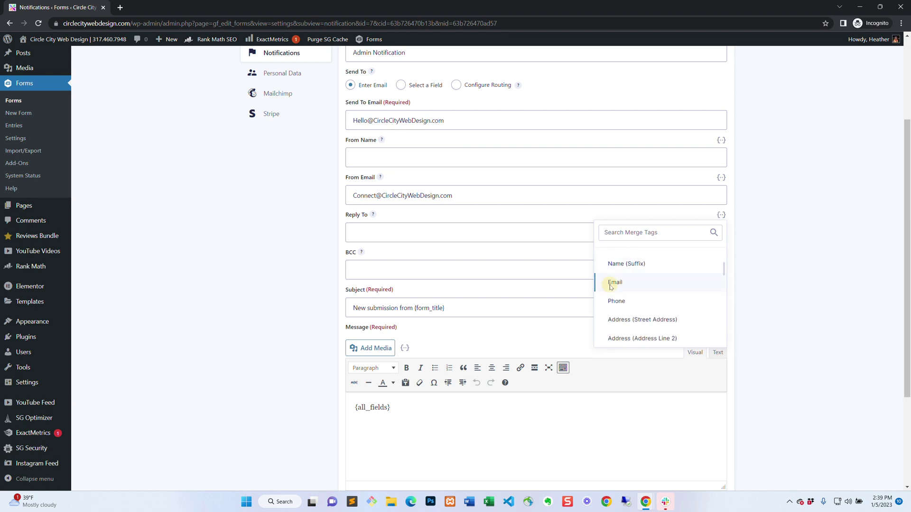
click(611, 286)
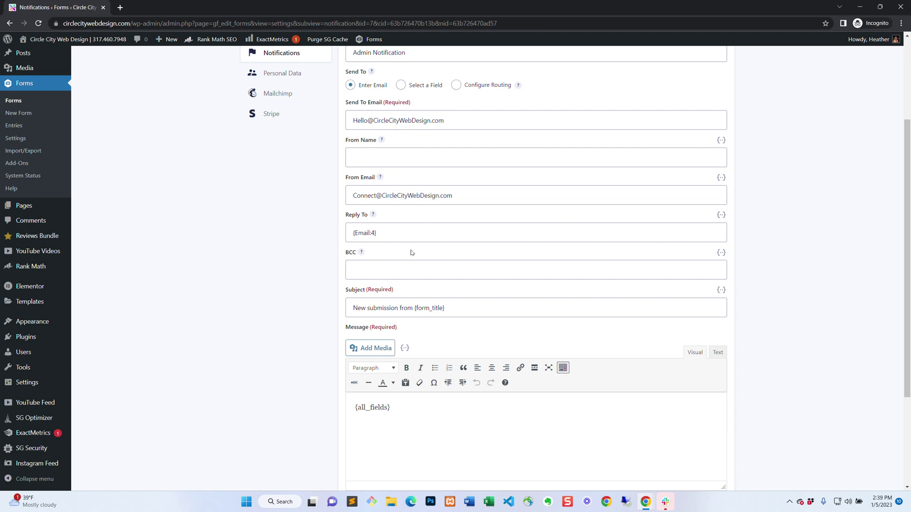
Select the entire default Subject line for replacement.
scroll(502, 288, down, 2)
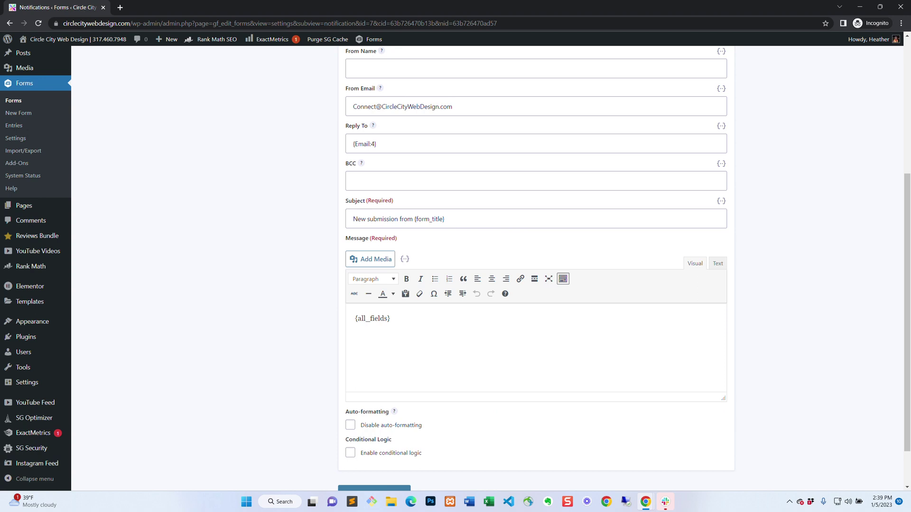
drag(351, 220, 335, 223)
click(411, 219)
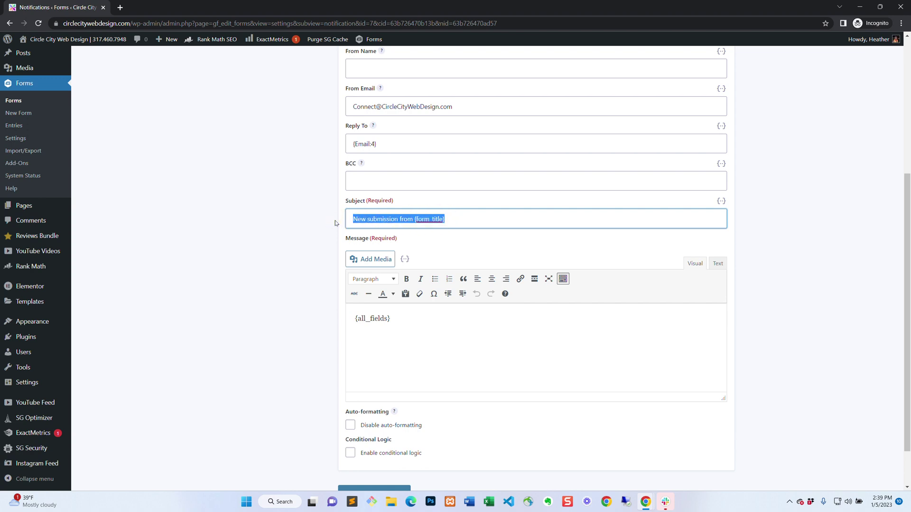
Replace the Subject with the Name (First) and Name (Last) merge tags plus 'Visited Your Contact Form'.
key(BackSpace)
scroll(701, 243, up, 1)
click(721, 246)
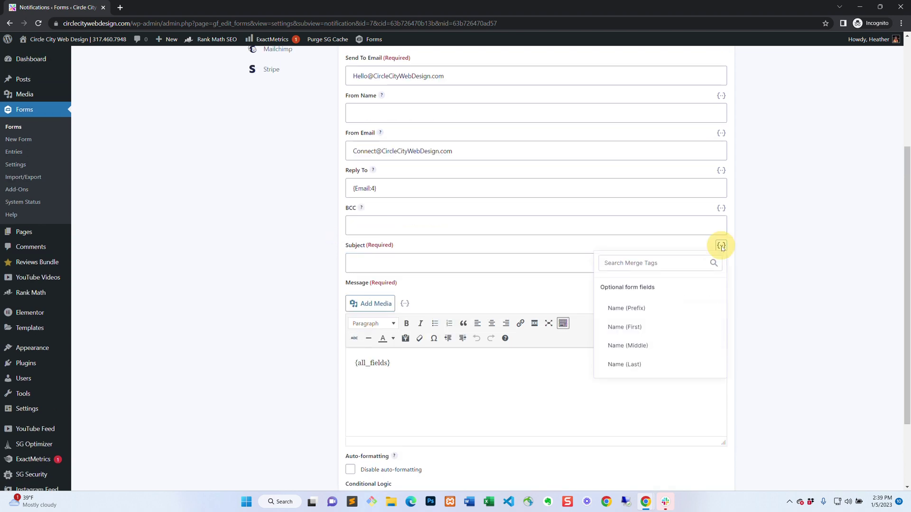
click(629, 327)
click(444, 264)
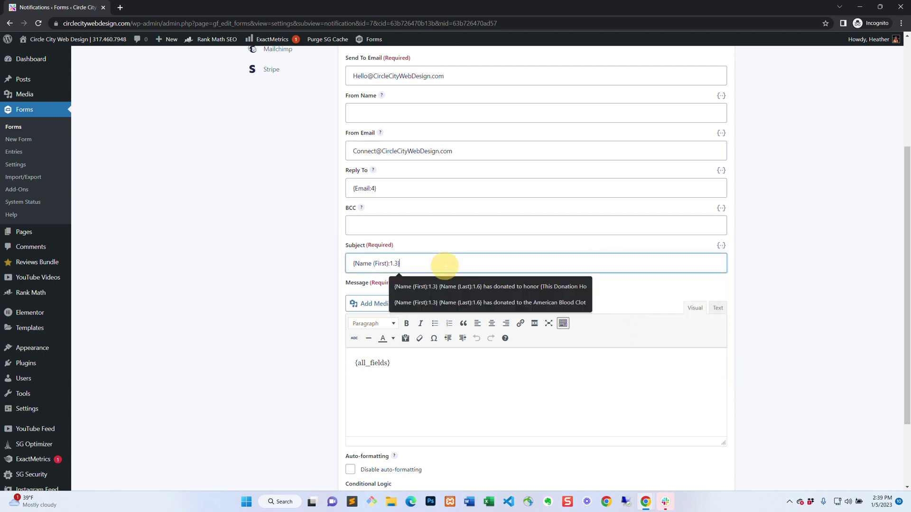
click(722, 246)
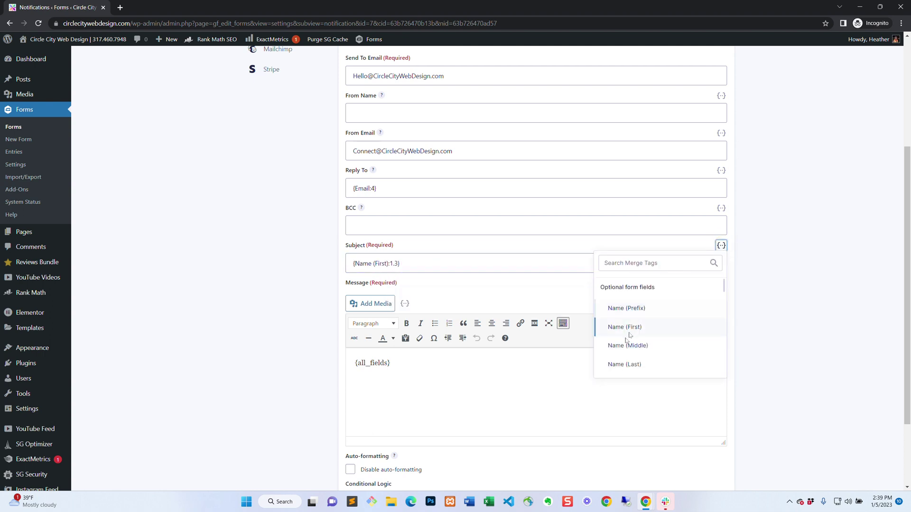
click(623, 364)
click(473, 264)
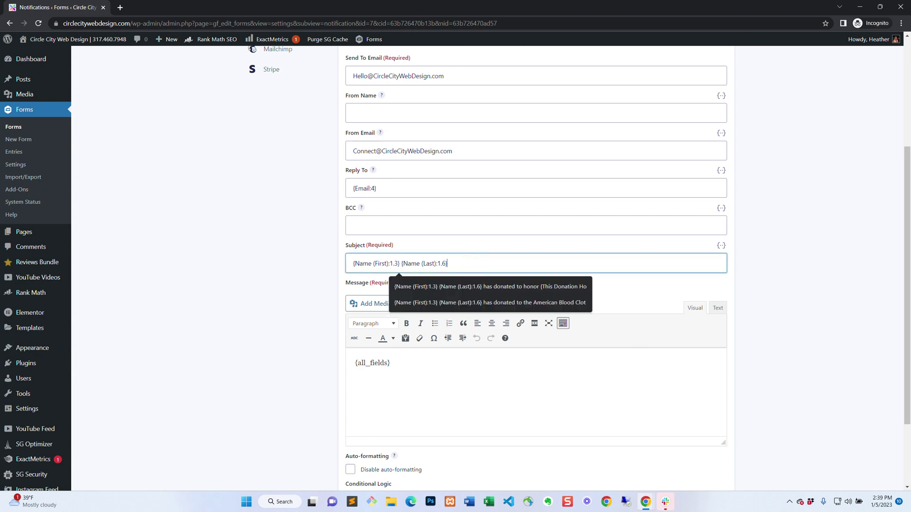
text(Visited)
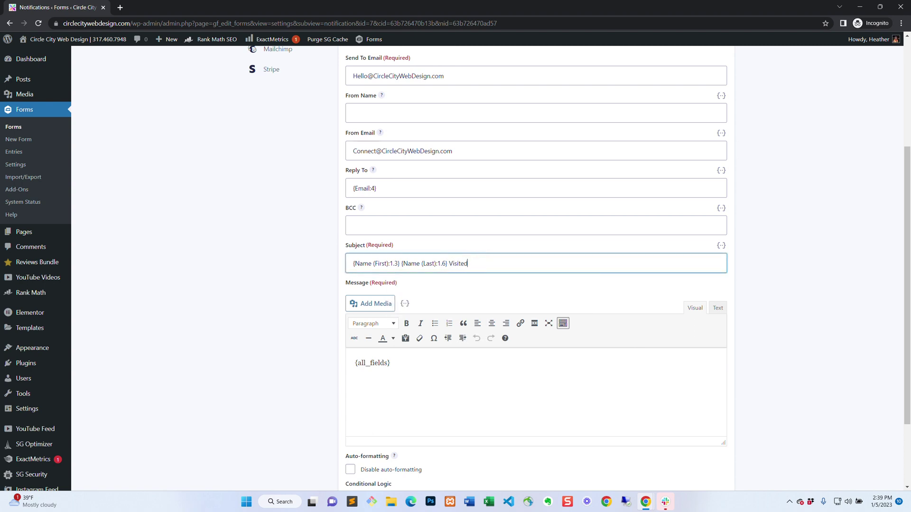
text( Your Contact Form)
Dismiss the Evernote reminder notification and return to the notification's subject line.
scroll(550, 320, down, 1)
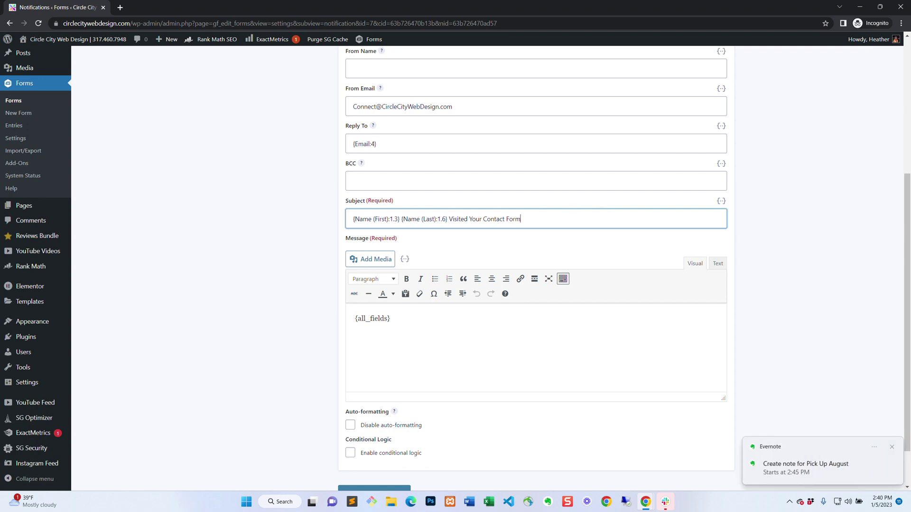
click(893, 448)
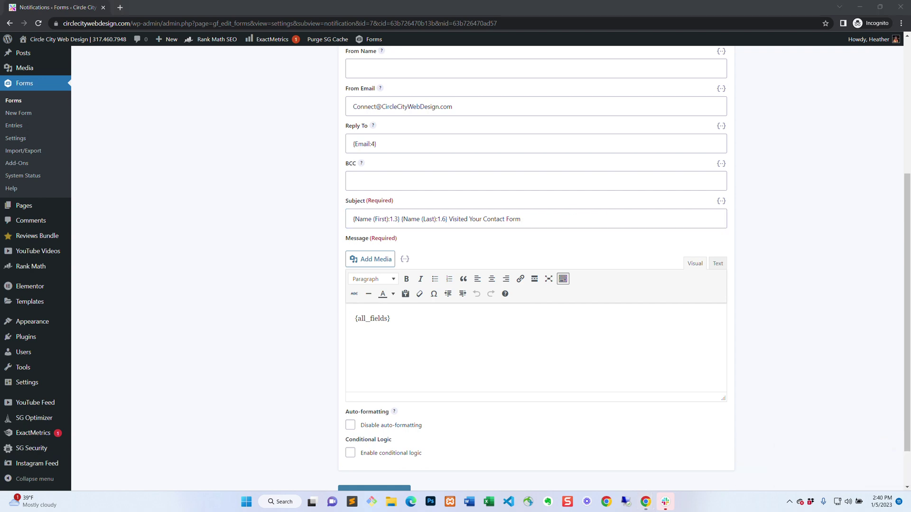
click(521, 218)
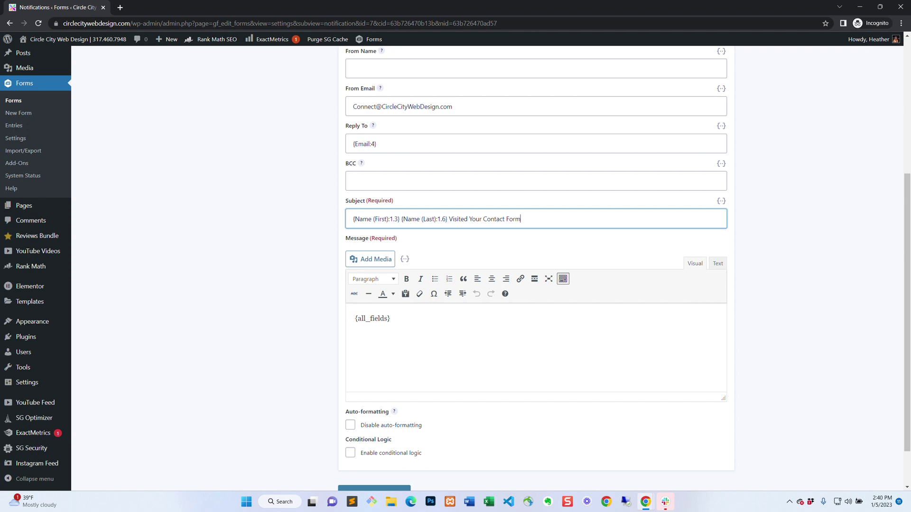
scroll(363, 427, down, 2)
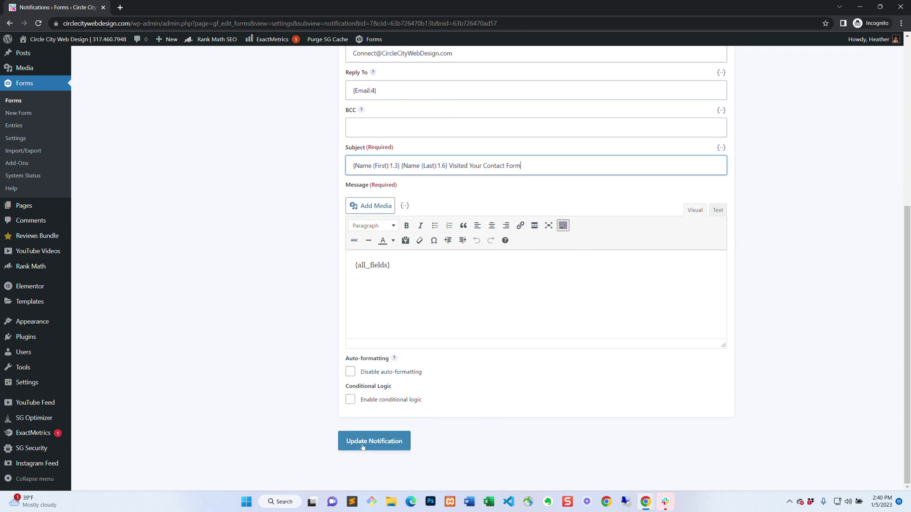
Save the Admin Notification with Update Notification.
click(363, 445)
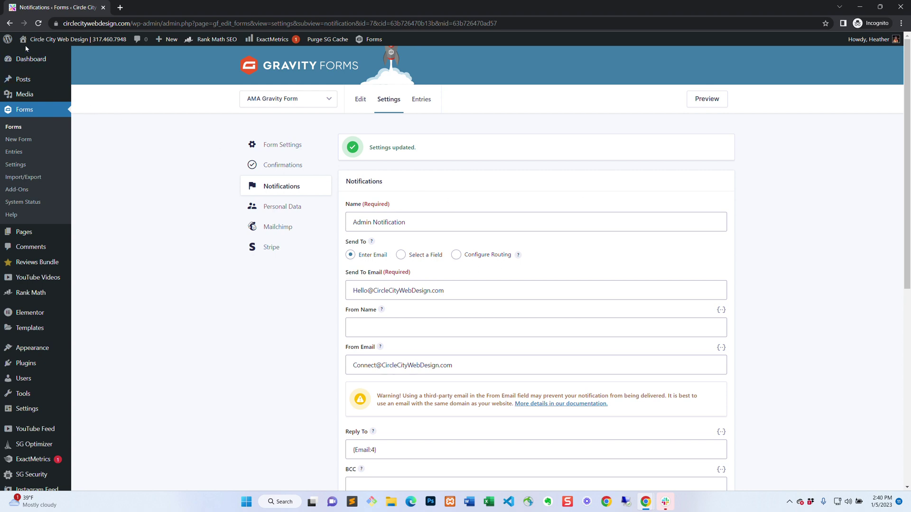
mouse_move(24, 43)
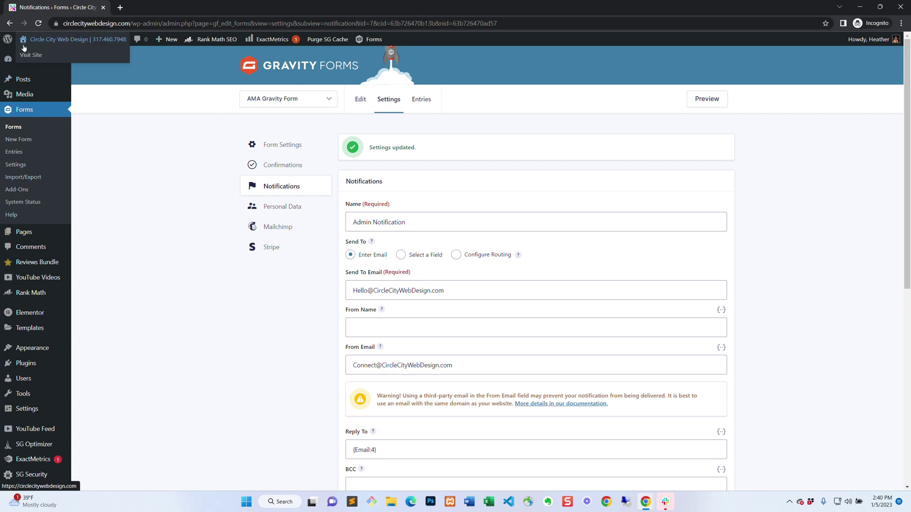
Visit the live site and go to the WordPress Ask Me Anything Examples page from the footer.
click(24, 56)
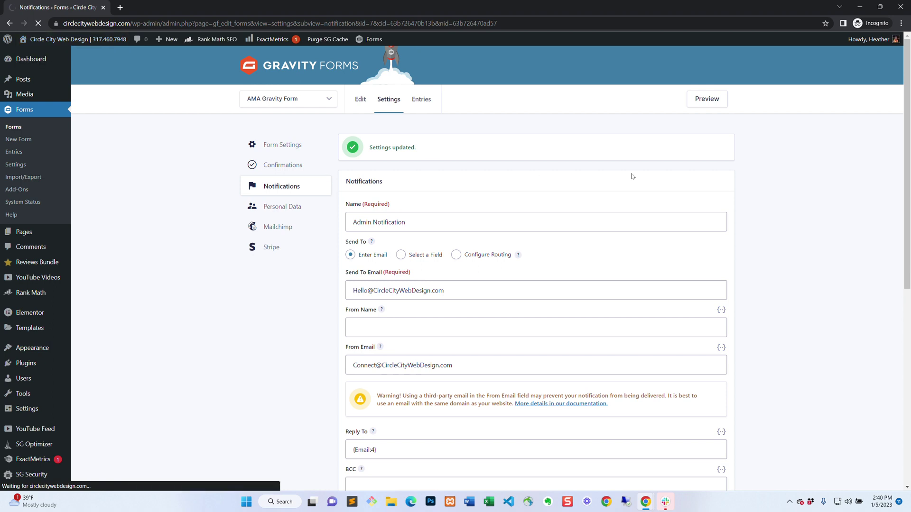
scroll(664, 158, down, 15)
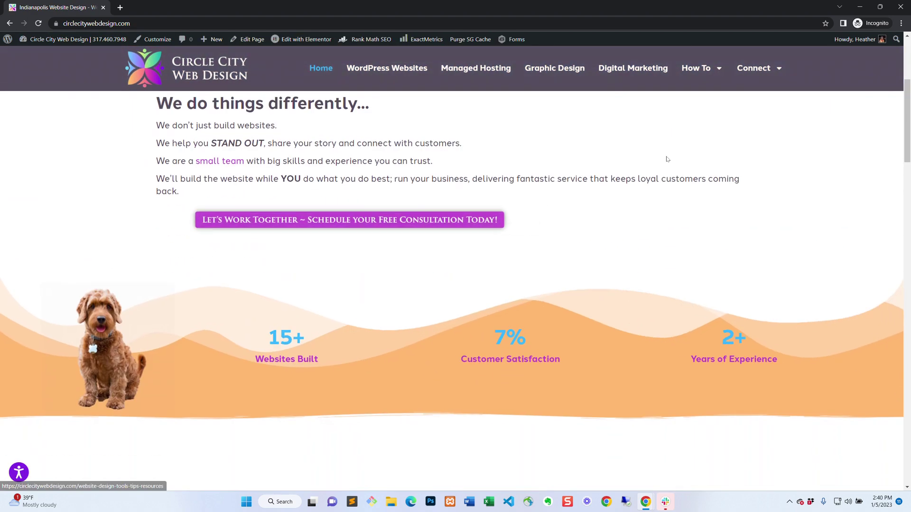
scroll(667, 159, down, 10)
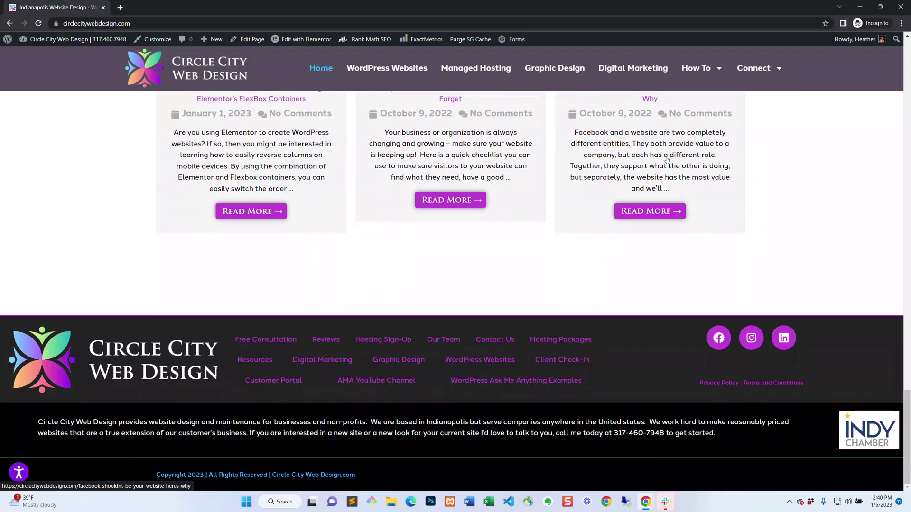
click(542, 427)
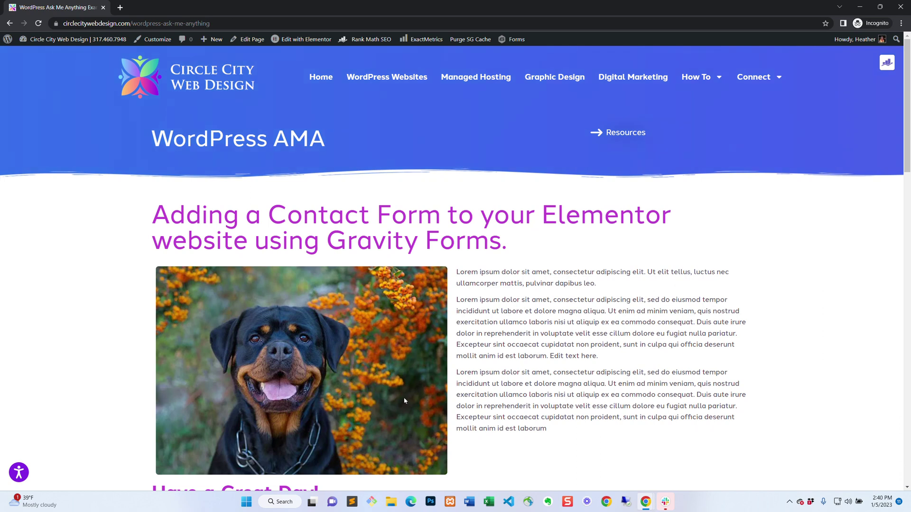
Review the WordPress AMA page, then switch it into the Elementor editor.
scroll(405, 401, down, 3)
scroll(377, 279, up, 2)
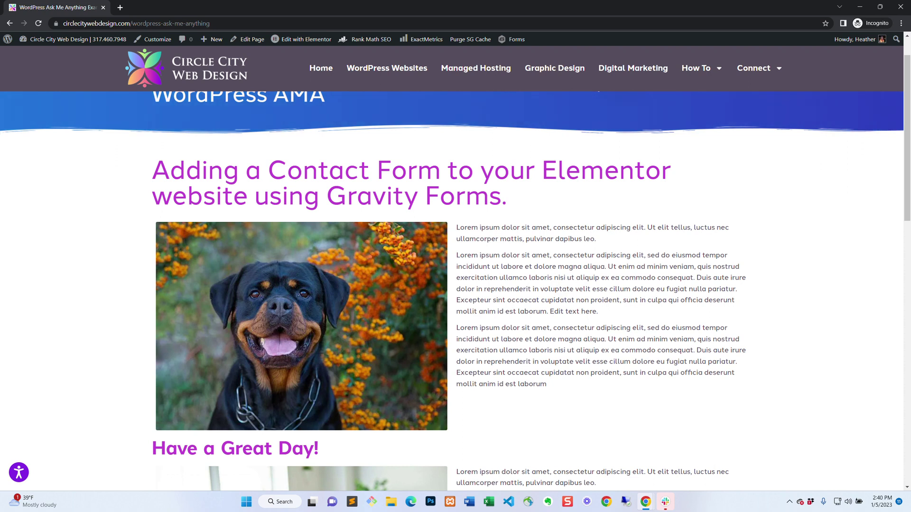
click(297, 39)
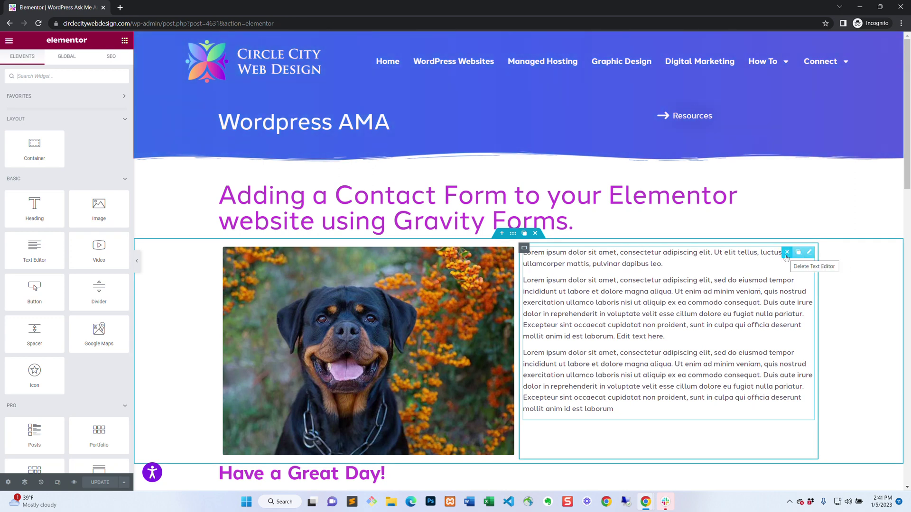
Delete the lorem ipsum text block beside the dog photo and search widgets for 'Grav'.
click(787, 257)
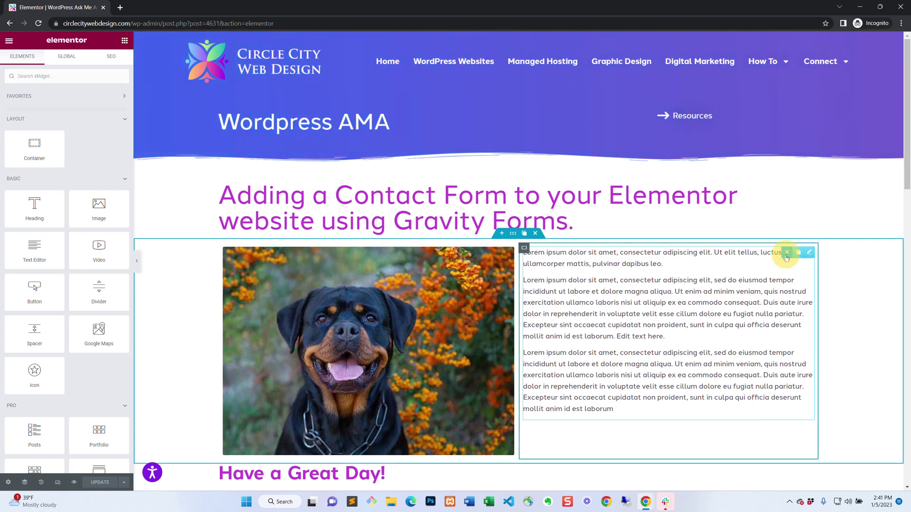
click(73, 75)
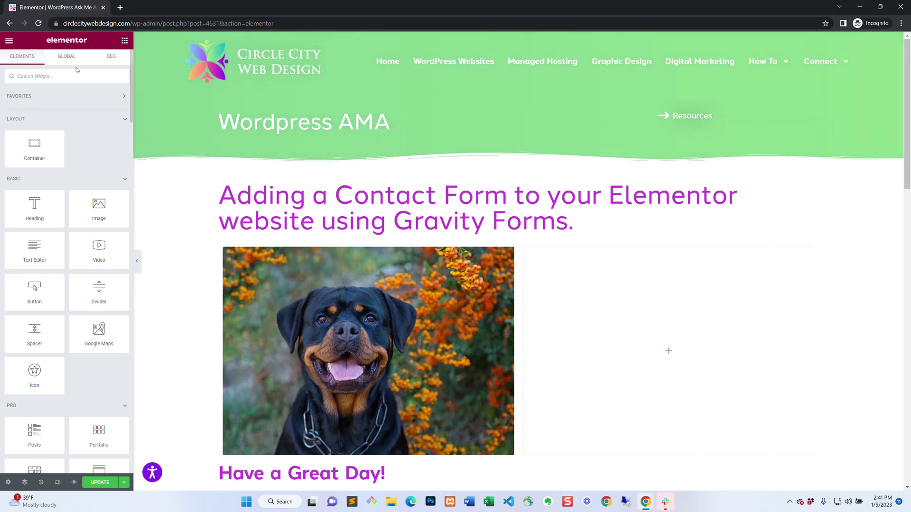
text(Gravi)
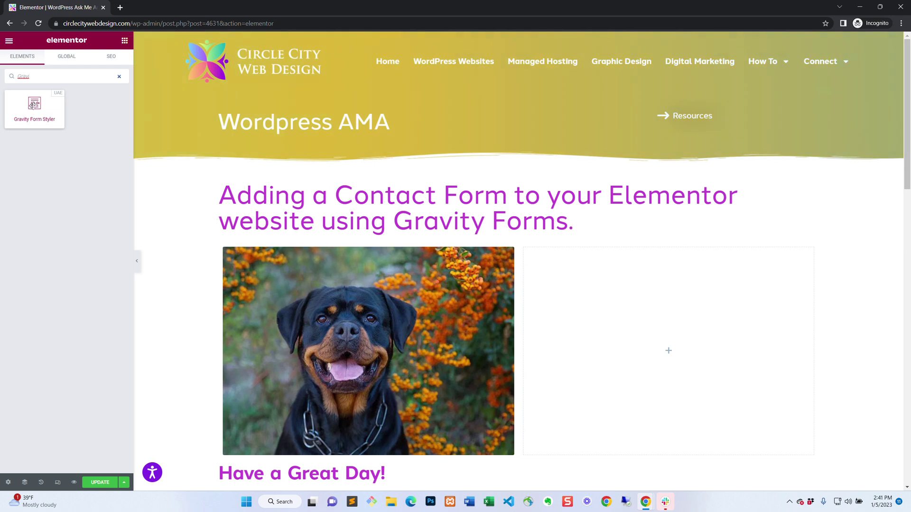
Place a Gravity Form Styler widget in the empty column showing the AMA Gravity Form.
drag(32, 105, 590, 313)
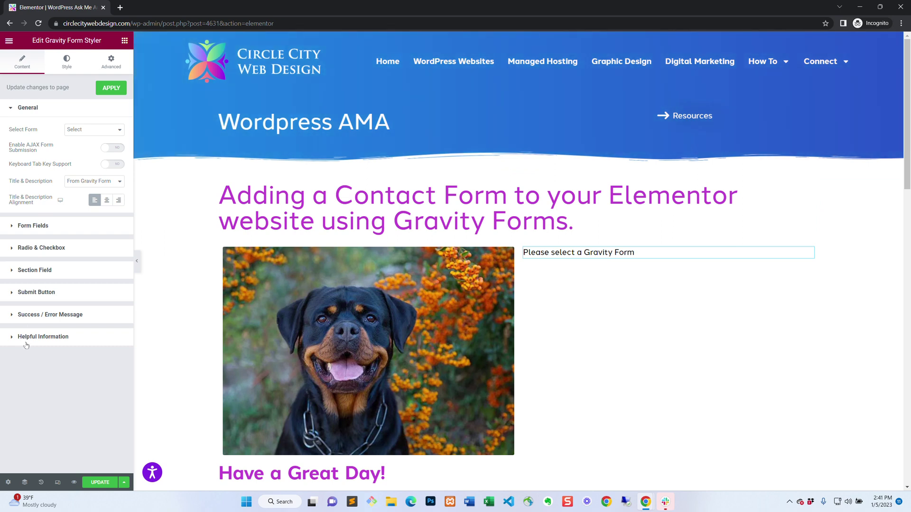
click(103, 131)
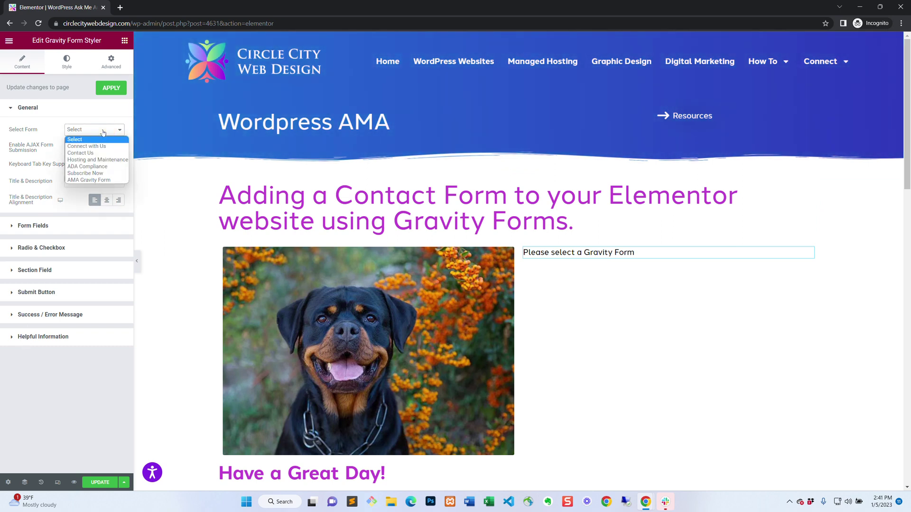
click(89, 180)
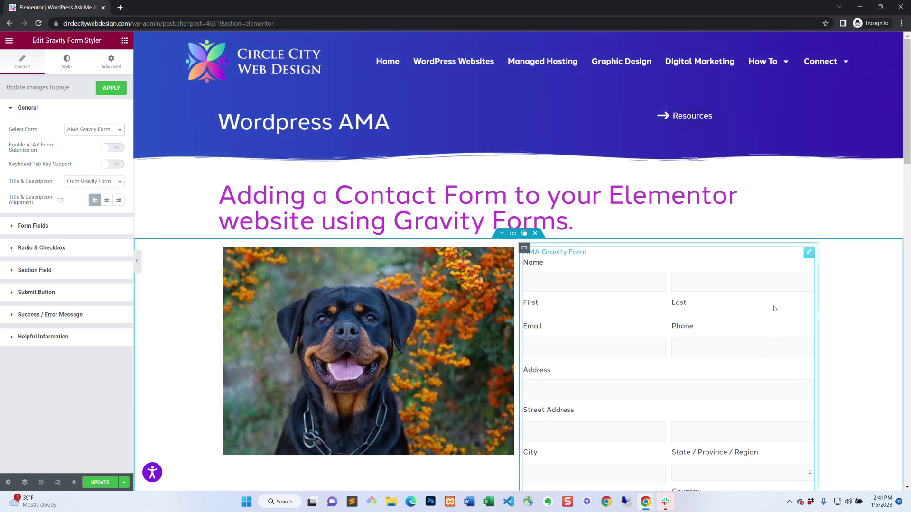
scroll(778, 264, down, 5)
scroll(781, 264, up, 3)
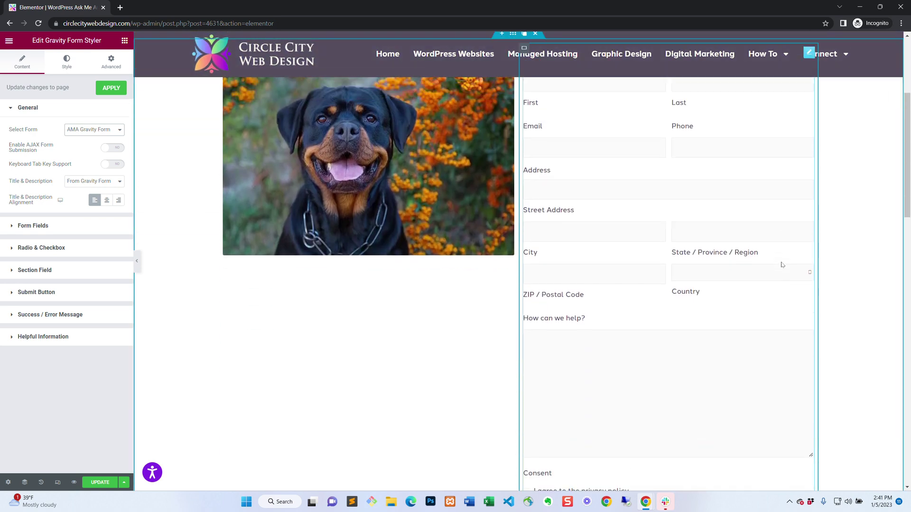
scroll(781, 265, up, 1)
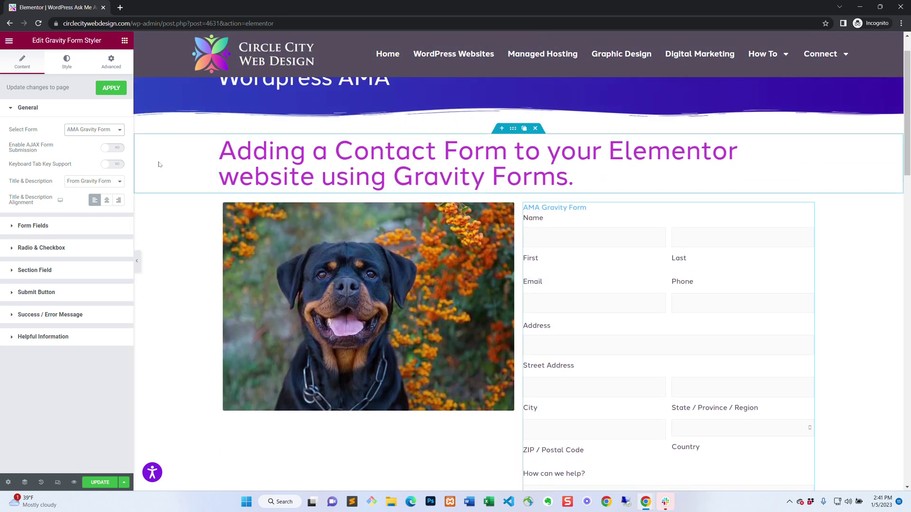
Set the form's Title & Description option to None.
click(76, 187)
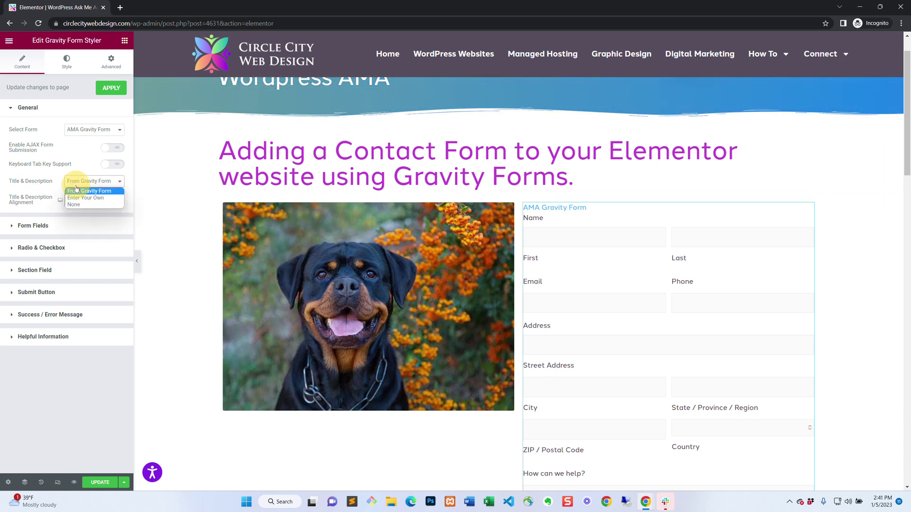
click(73, 205)
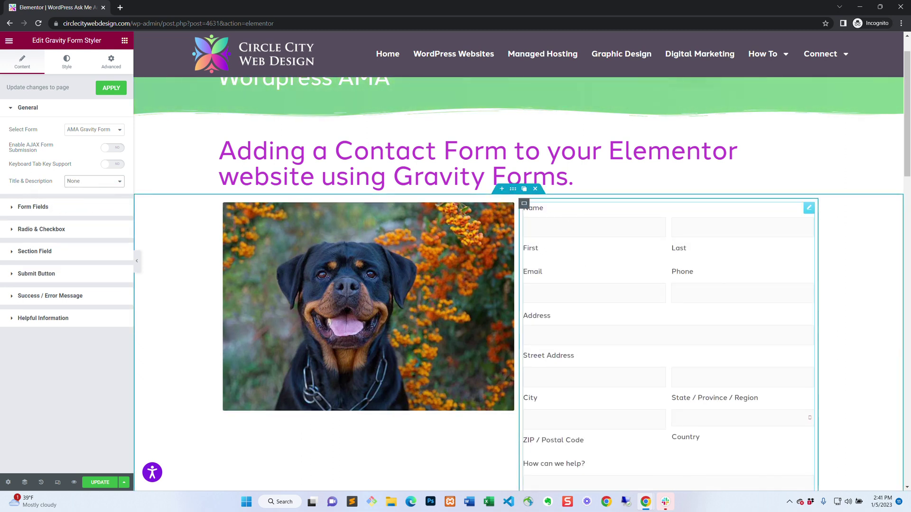
scroll(175, 107, down, 3)
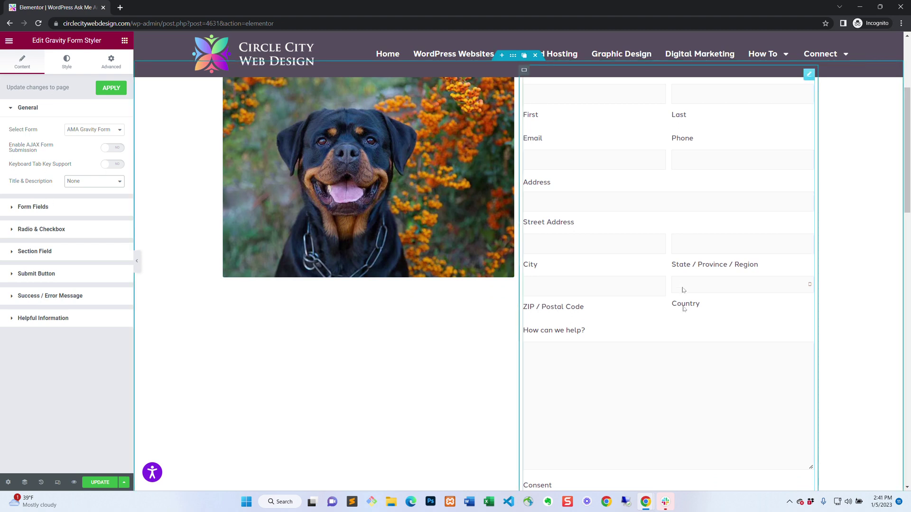
scroll(682, 363, up, 4)
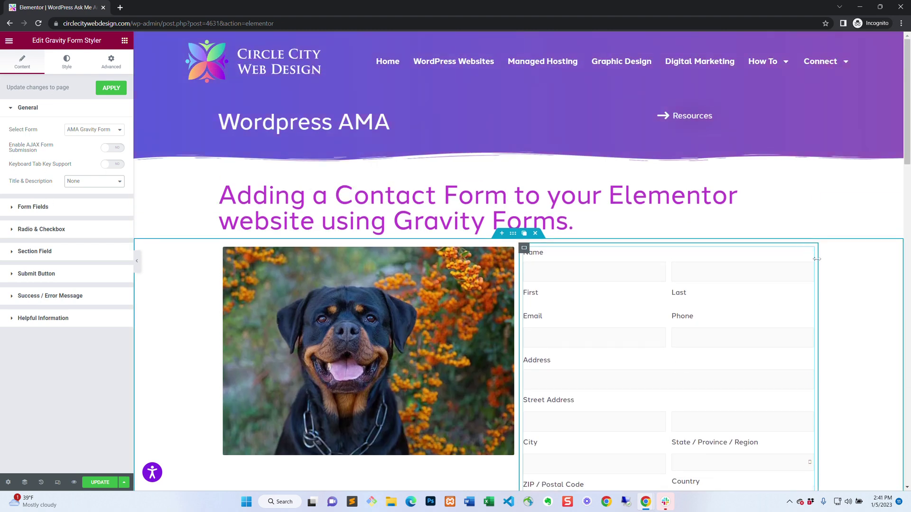
Swap the Gravity Form widget for a Text Editor widget in the column beside the photo.
click(787, 253)
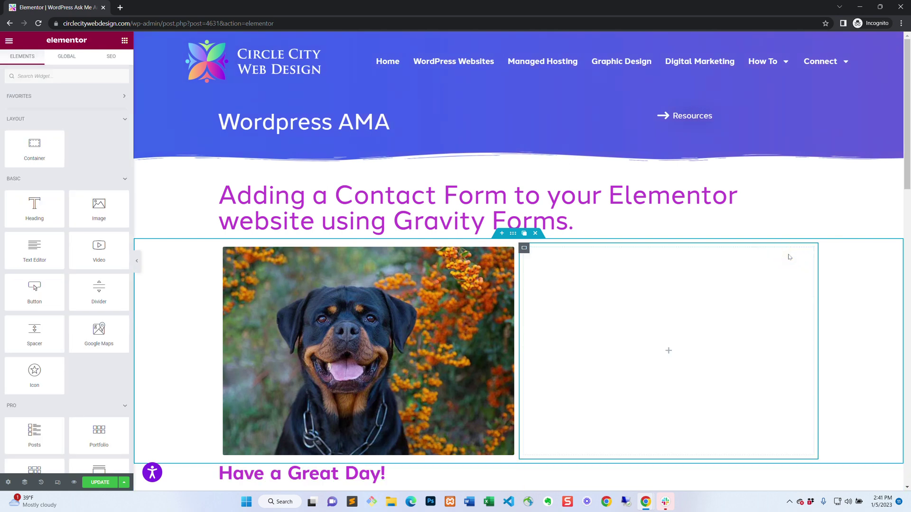
drag(21, 250, 613, 280)
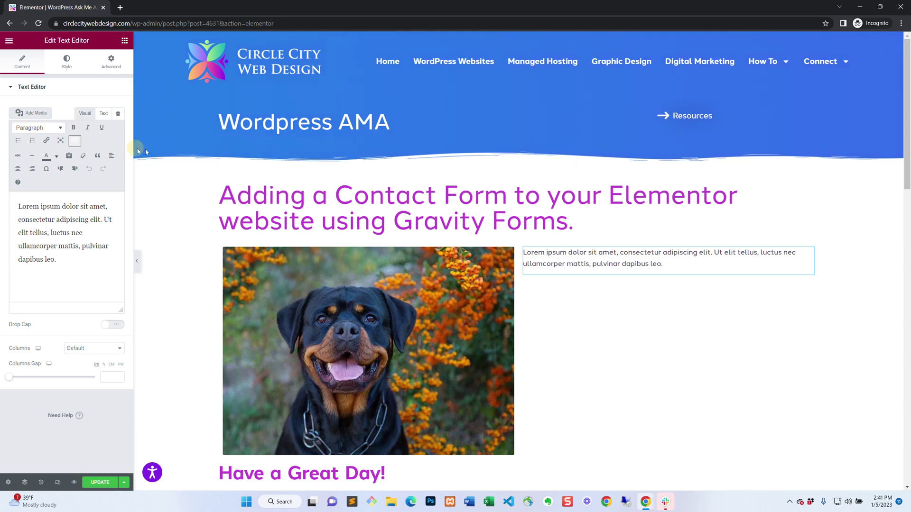
drag(134, 232, 271, 223)
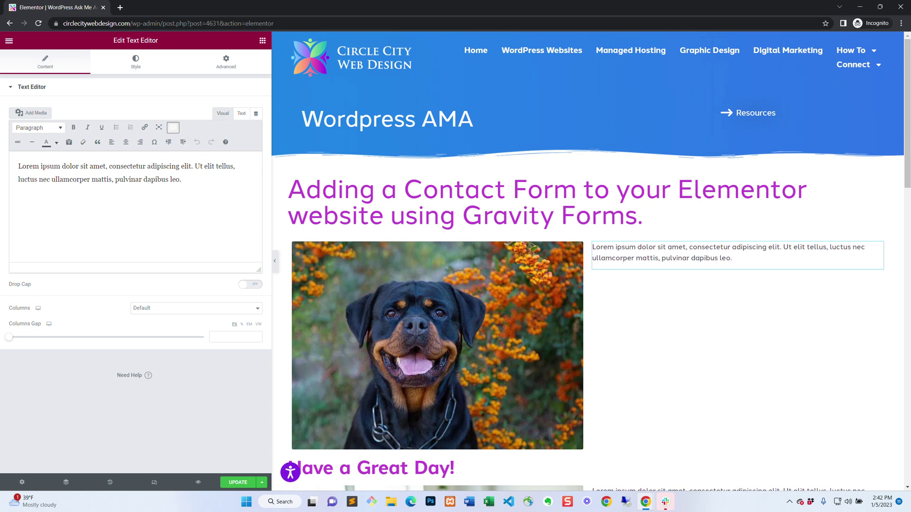
Replace the Lorem ipsum text with '[gravityform id =' and update the page.
drag(182, 180, 19, 169)
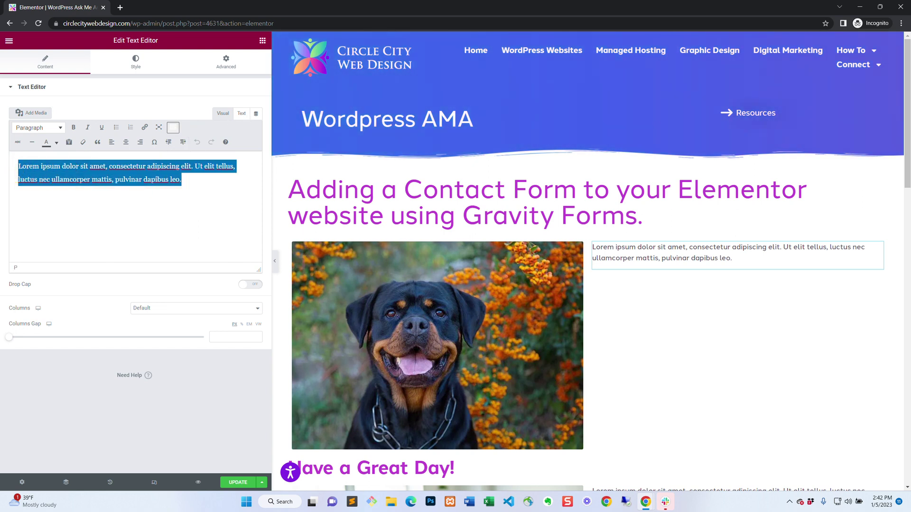
key(BackSpace)
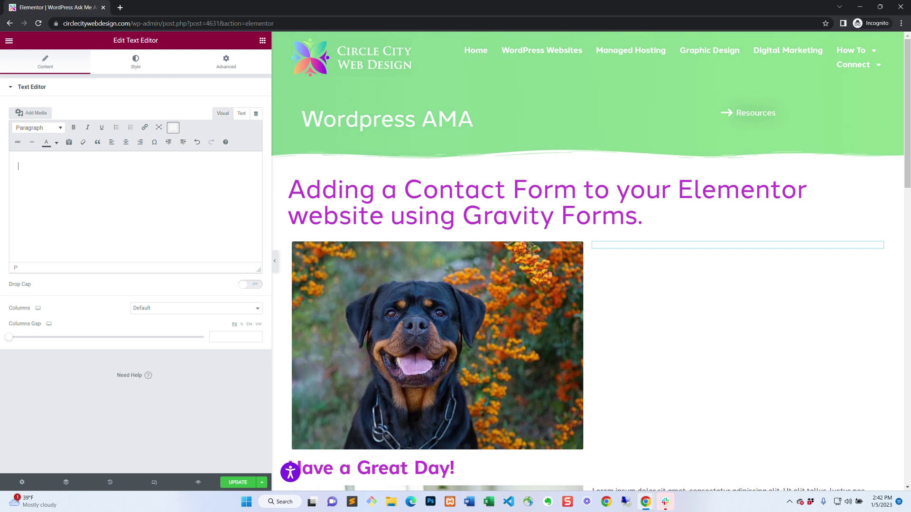
text([)
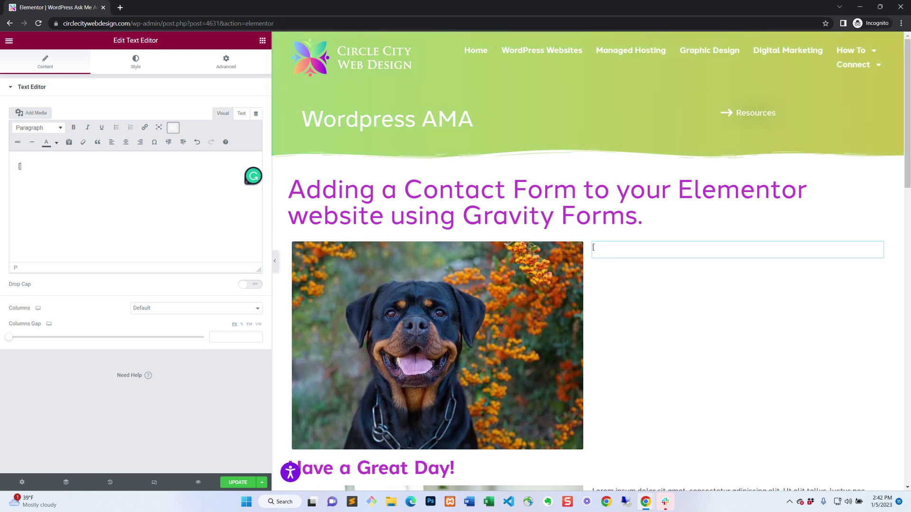
text(gravityform)
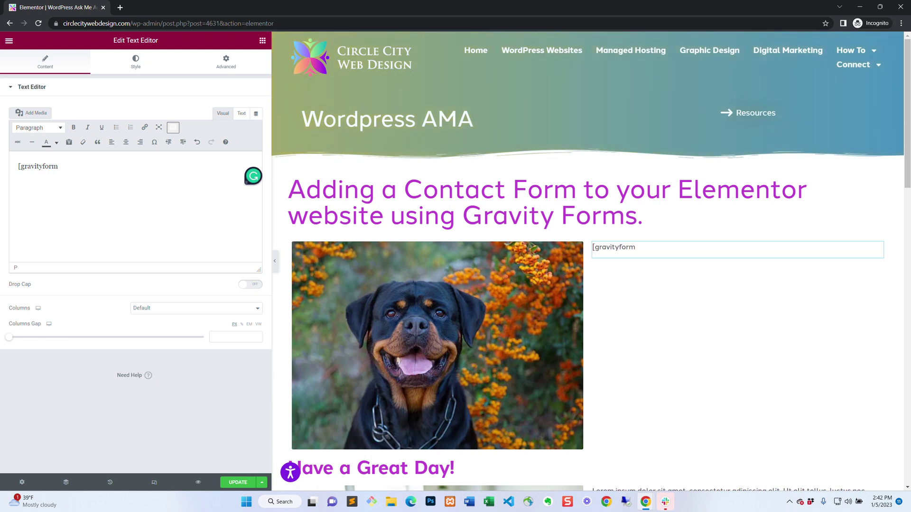
text( id)
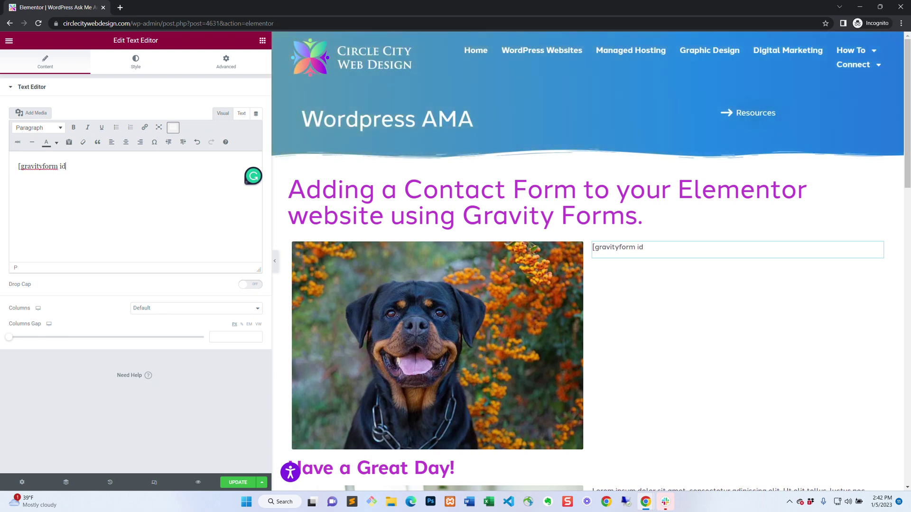
text( =)
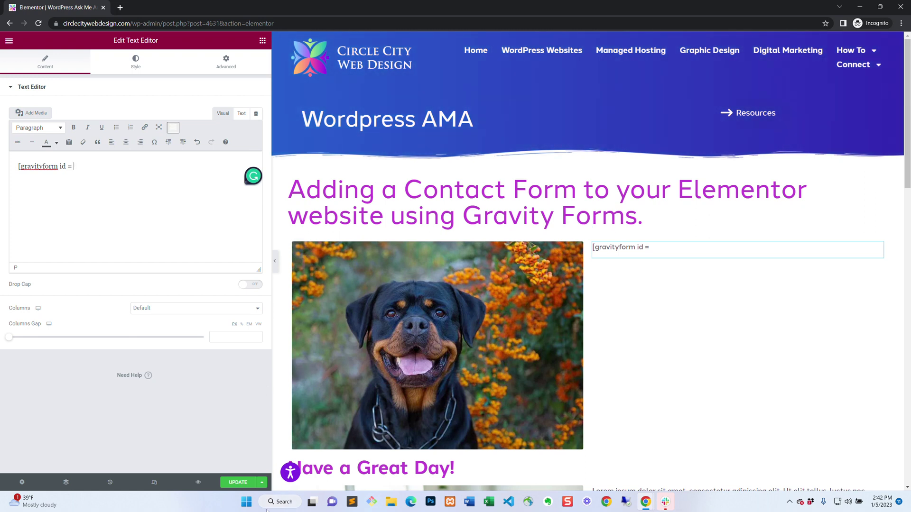
click(232, 487)
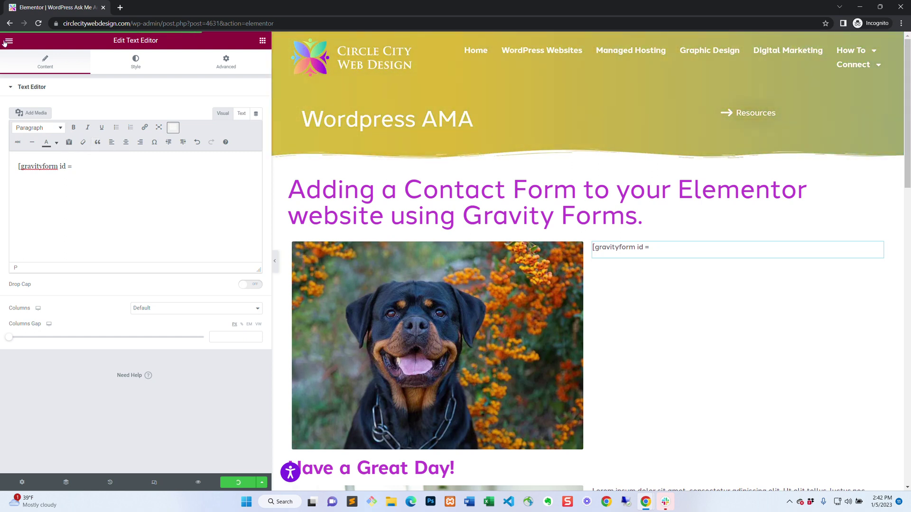
click(6, 41)
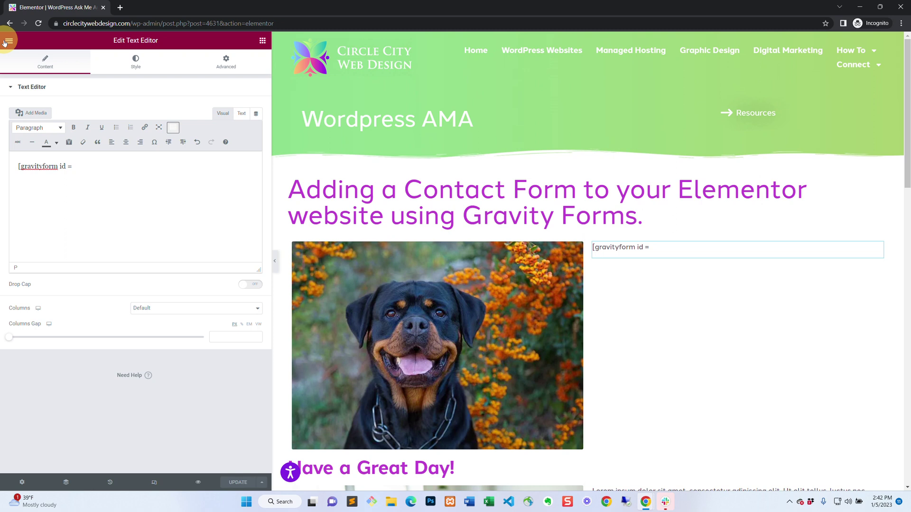
Go from the published page to the AMA Gravity Form's Form Settings and look through them.
click(40, 177)
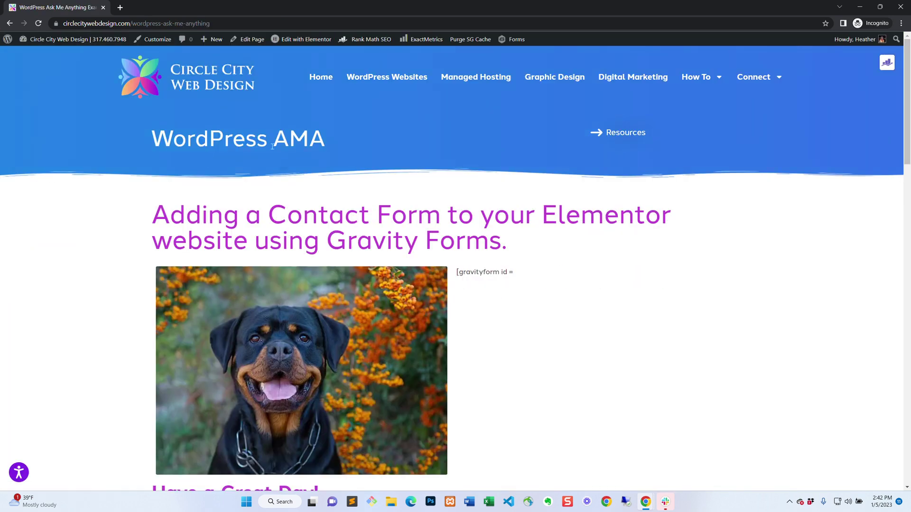
mouse_move(514, 41)
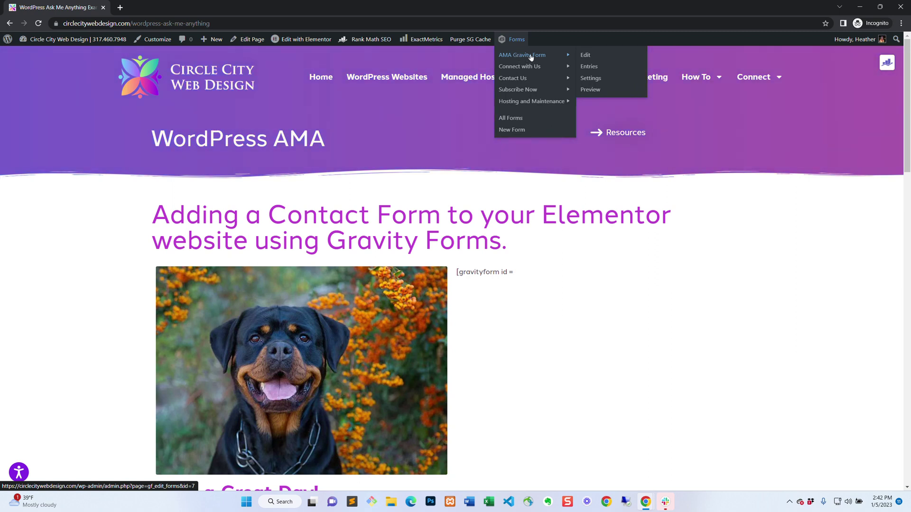
click(530, 56)
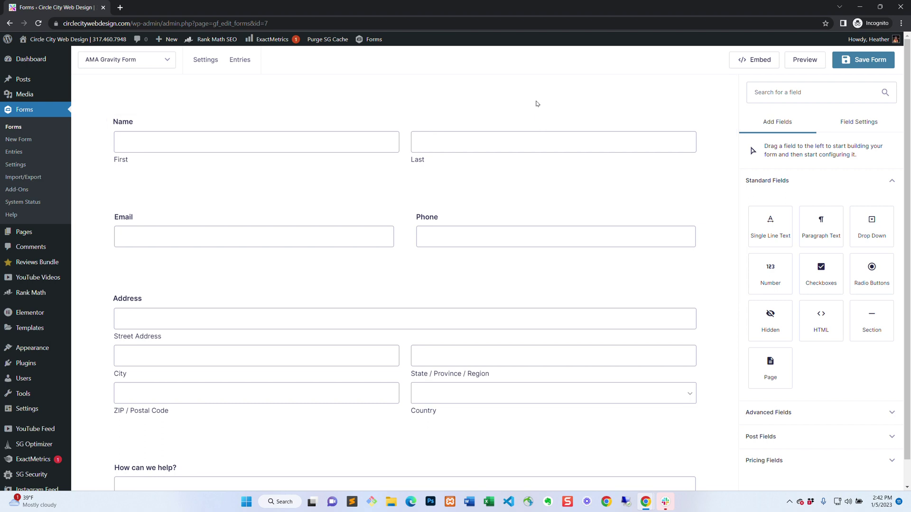
mouse_move(200, 62)
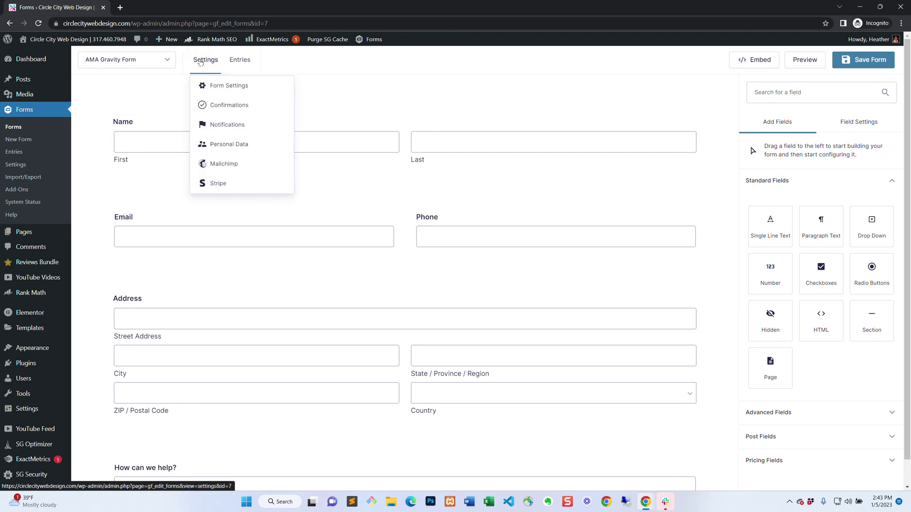
click(206, 86)
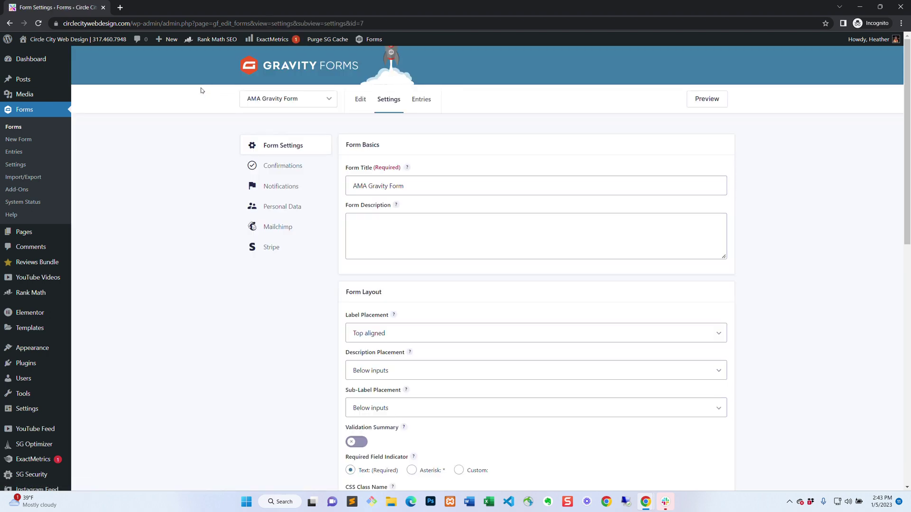
scroll(538, 204, down, 8)
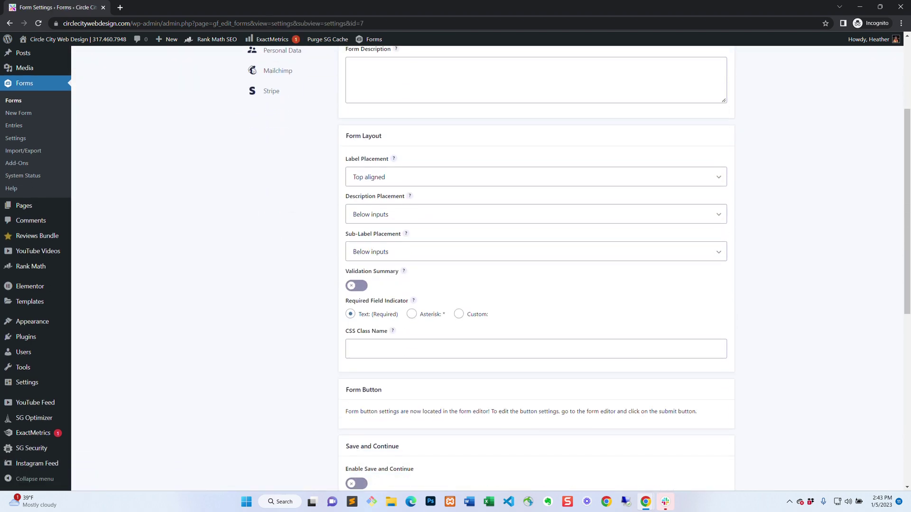
scroll(538, 204, down, 3)
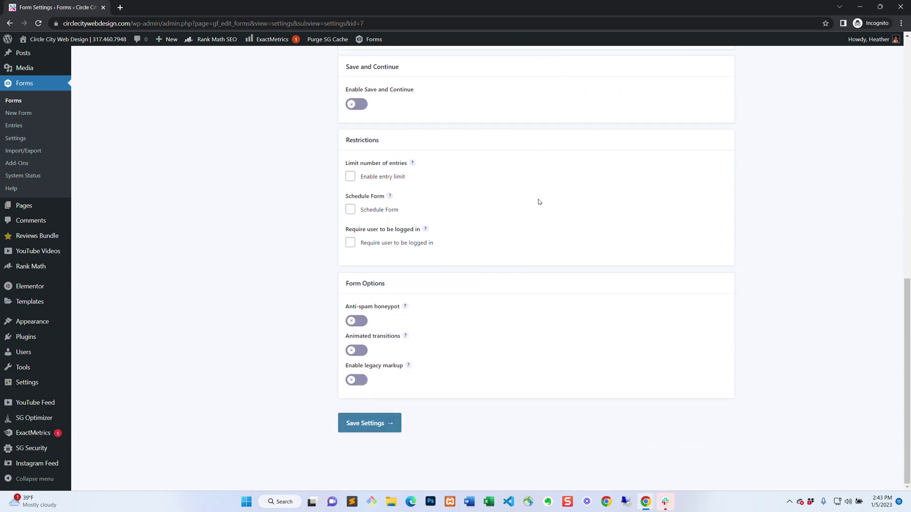
scroll(540, 201, up, 6)
scroll(542, 200, up, 5)
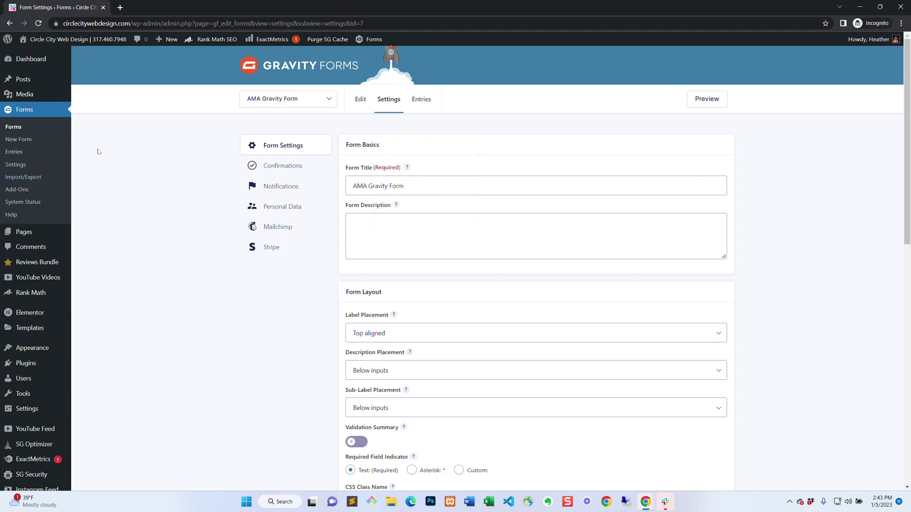
Check the Forms list to find the AMA Gravity Form's ID, 7.
click(10, 127)
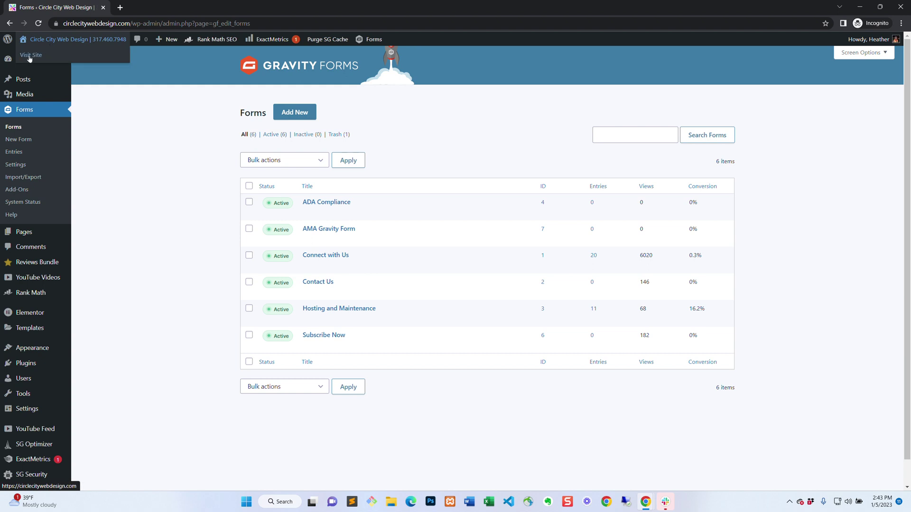
click(29, 56)
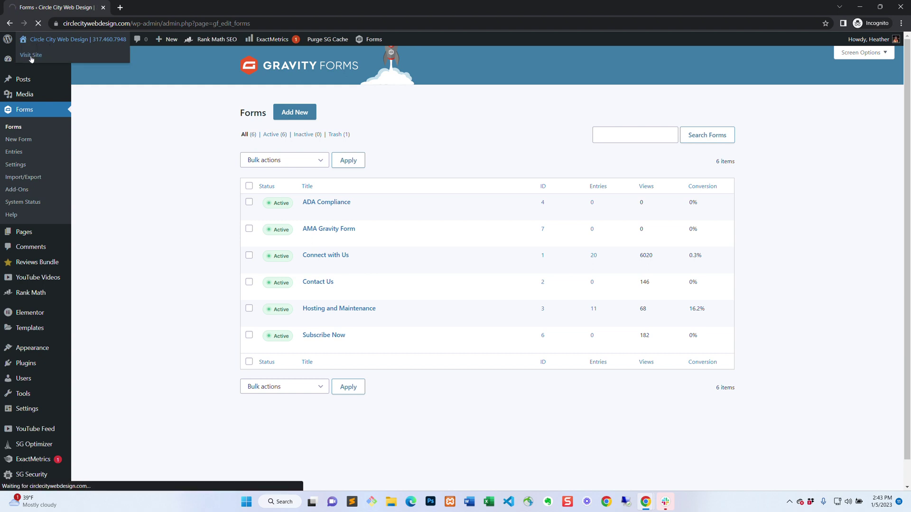
Return to the WordPress Ask Me Anything Examples page and launch Elementor editing for it.
scroll(583, 207, down, 6)
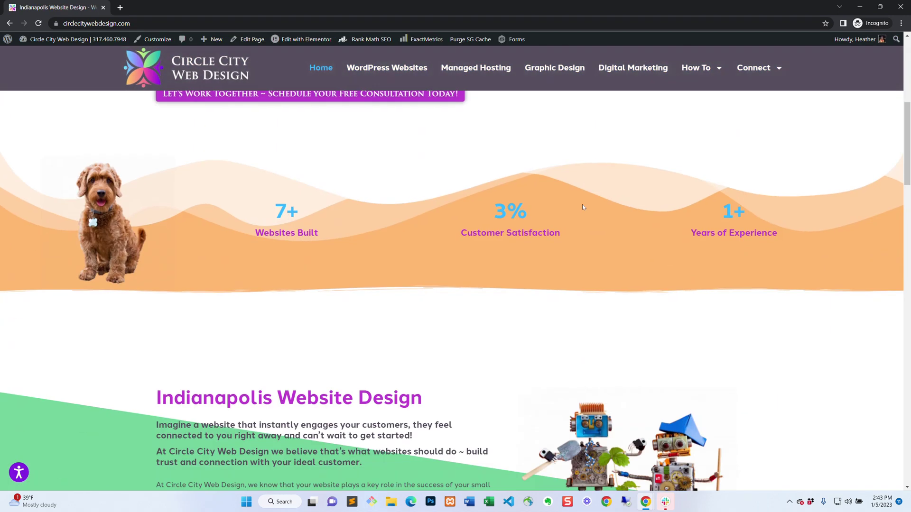
scroll(583, 207, down, 20)
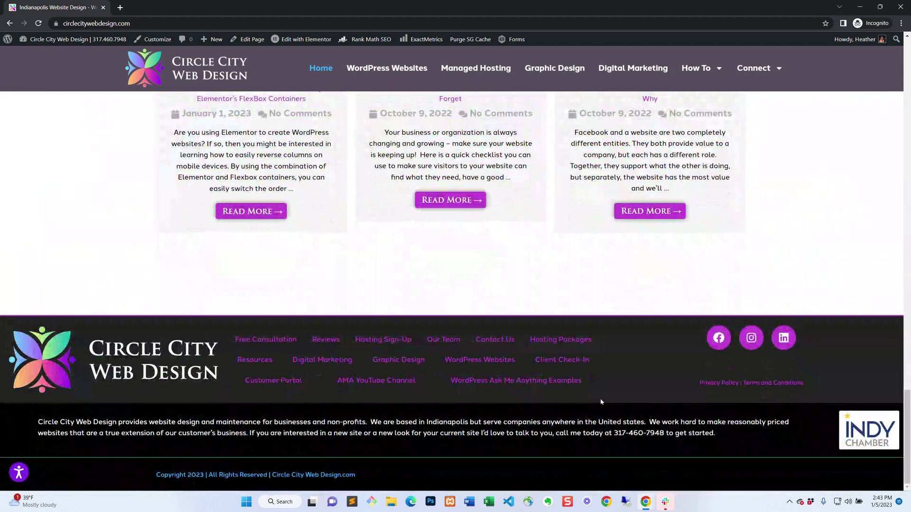
click(502, 379)
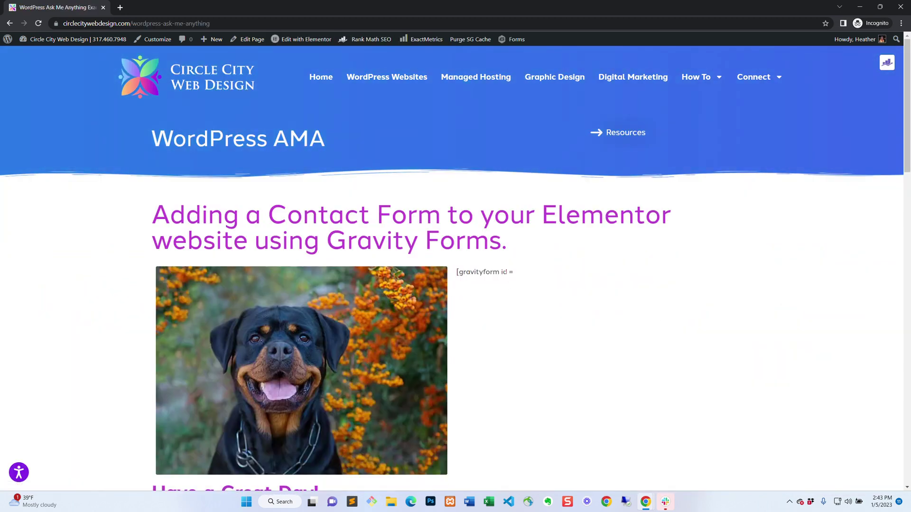
click(315, 38)
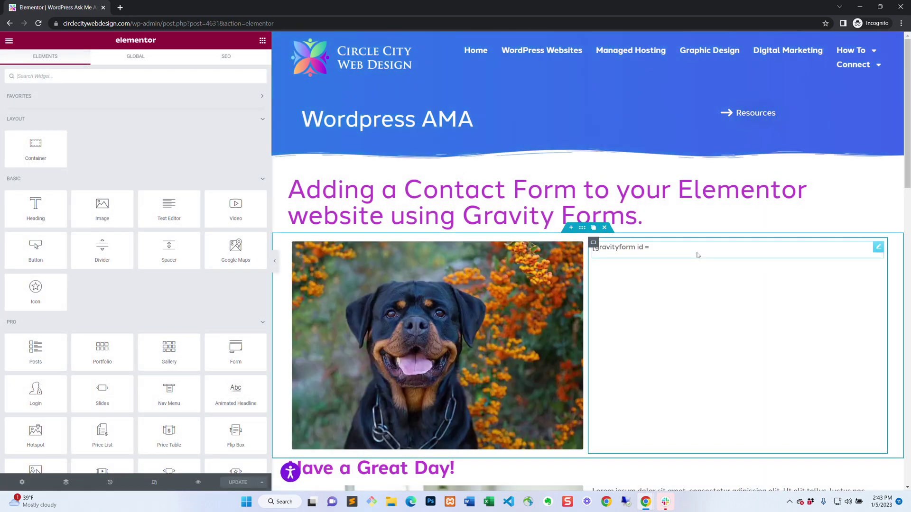
Finish the text block's shortcode as [gravityform id = "7" ] with the 7 quoted, then update the page.
click(878, 249)
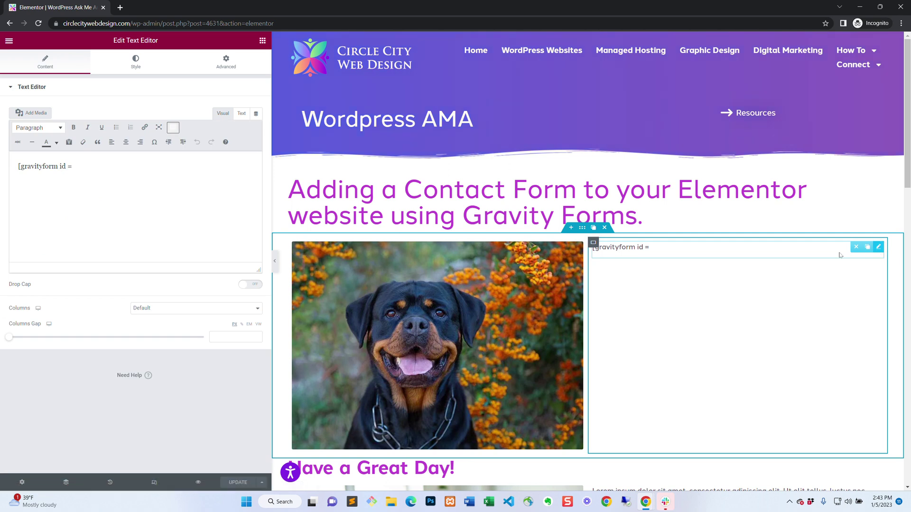
click(91, 163)
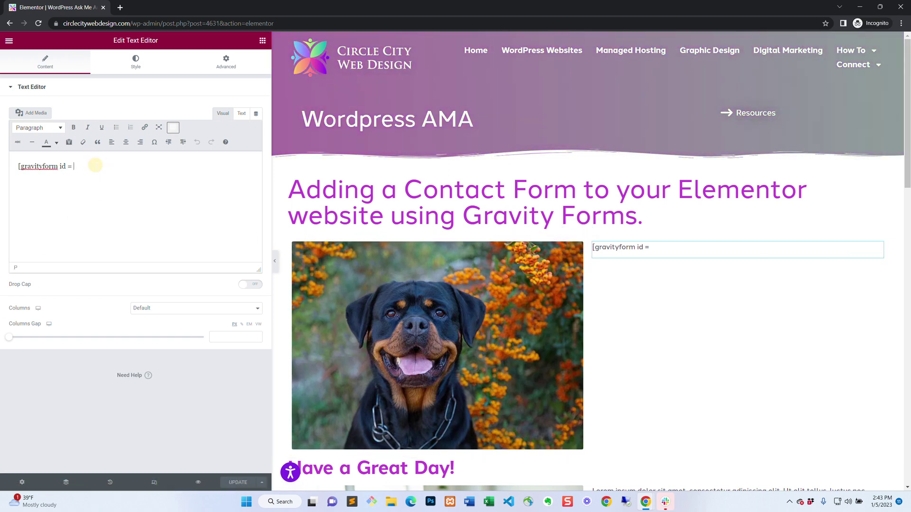
text(7)
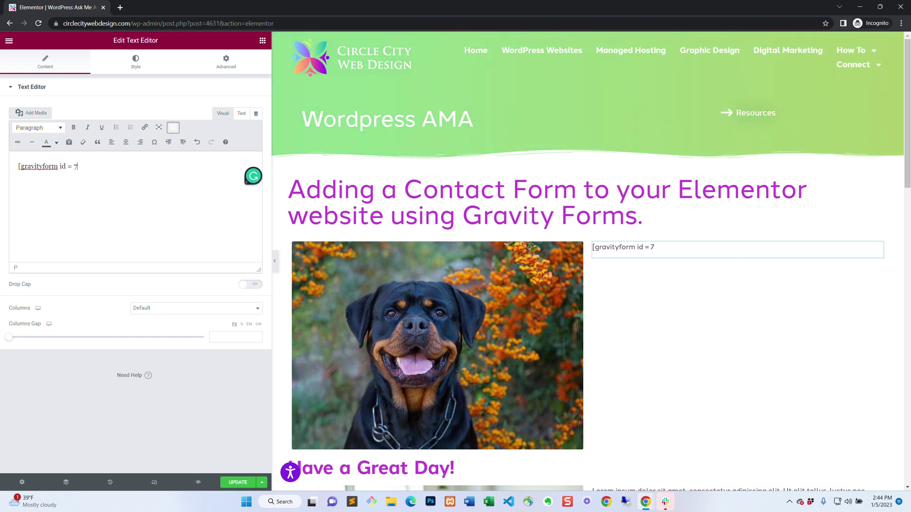
key(BackSpace)
text(")
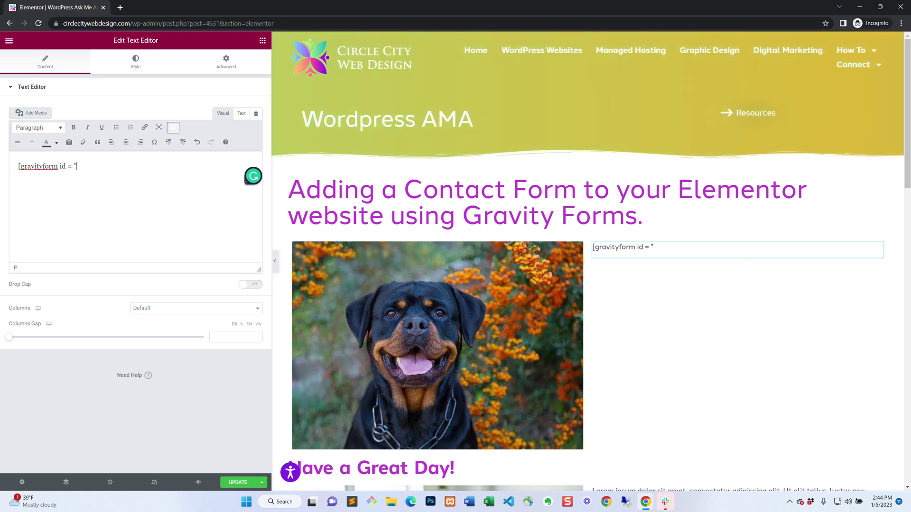
text(7")
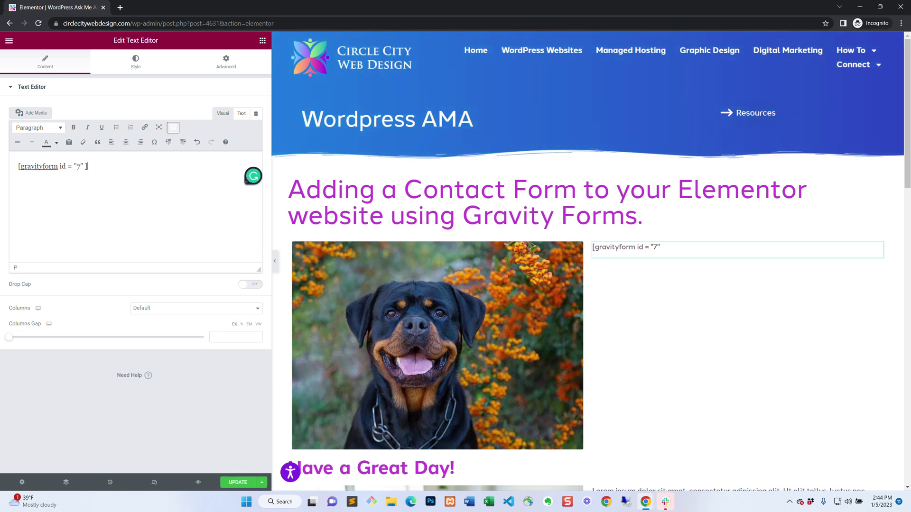
click(243, 482)
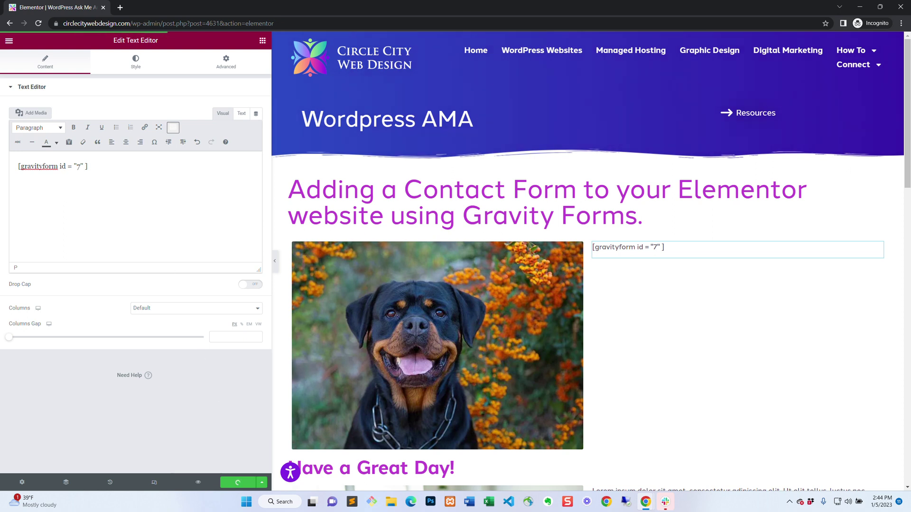
drag(272, 222, 174, 230)
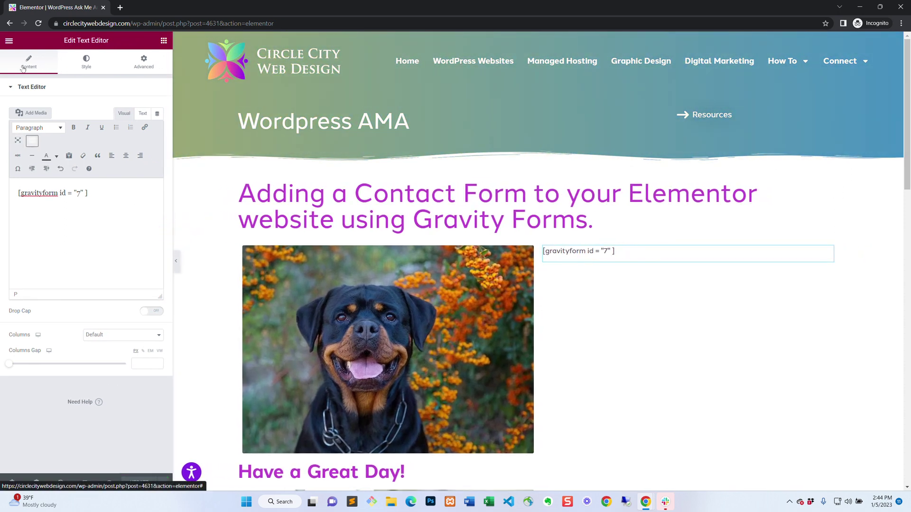
View the live AMA page and scroll through it to see the form beside the dog photo.
click(9, 40)
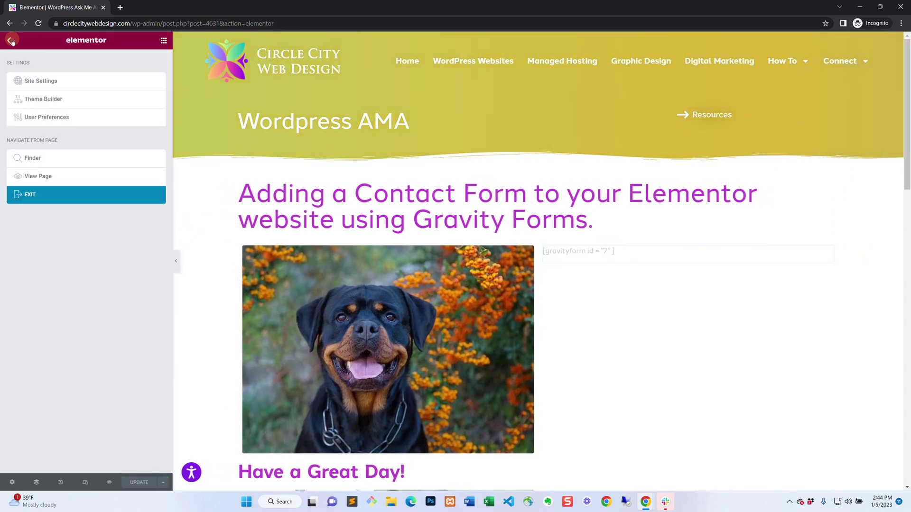
click(44, 178)
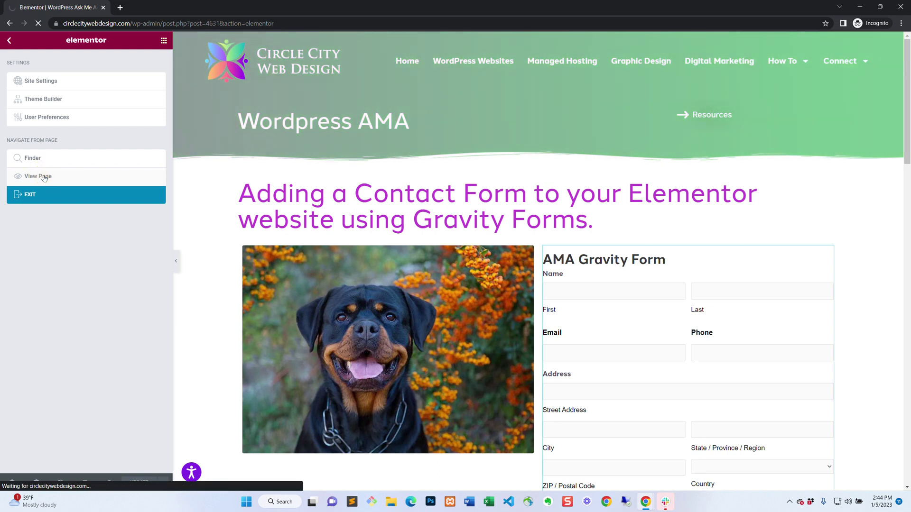
scroll(722, 264, down, 7)
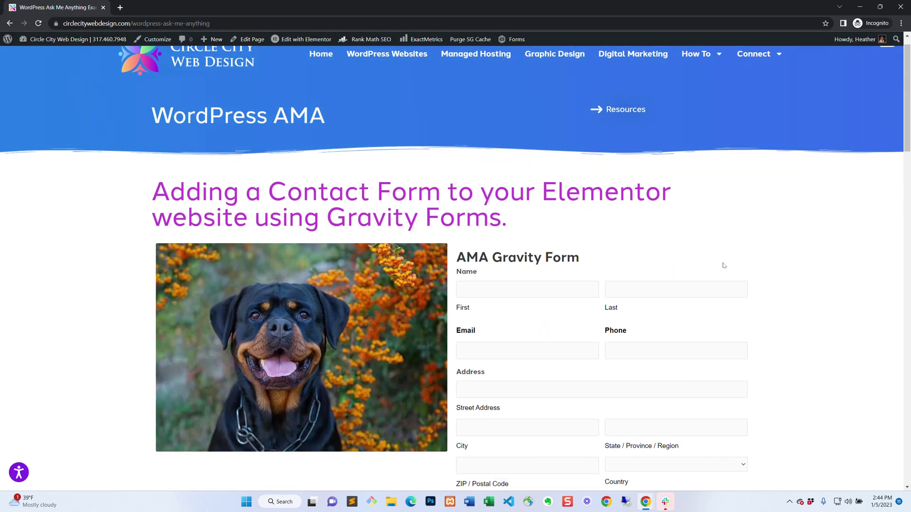
scroll(709, 301, down, 4)
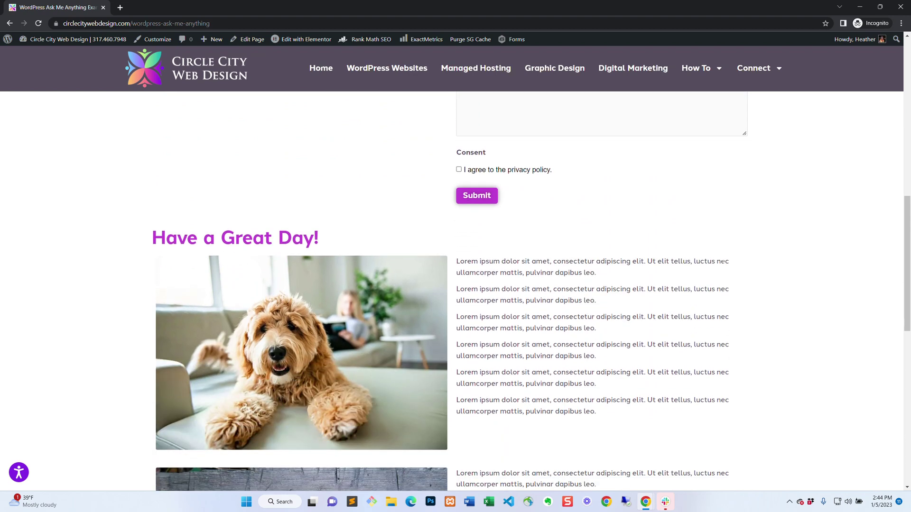
scroll(710, 301, up, 6)
scroll(710, 300, up, 5)
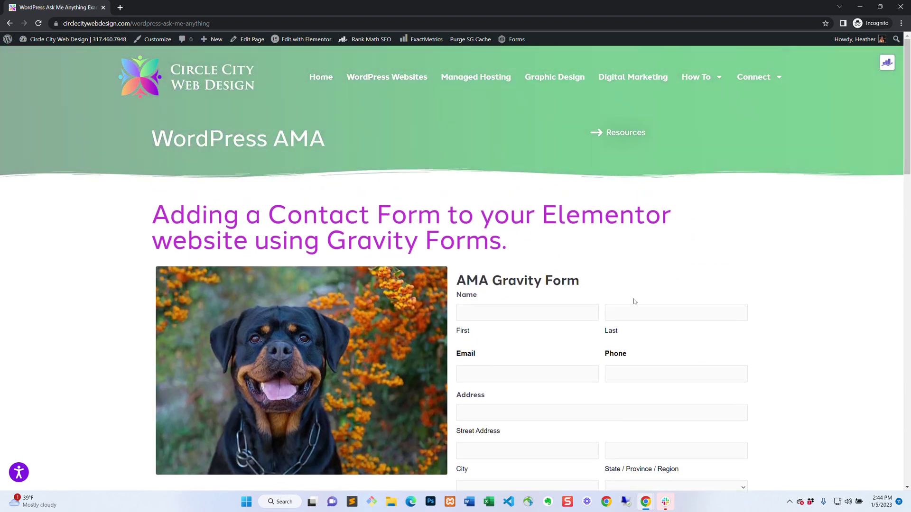
mouse_move(304, 42)
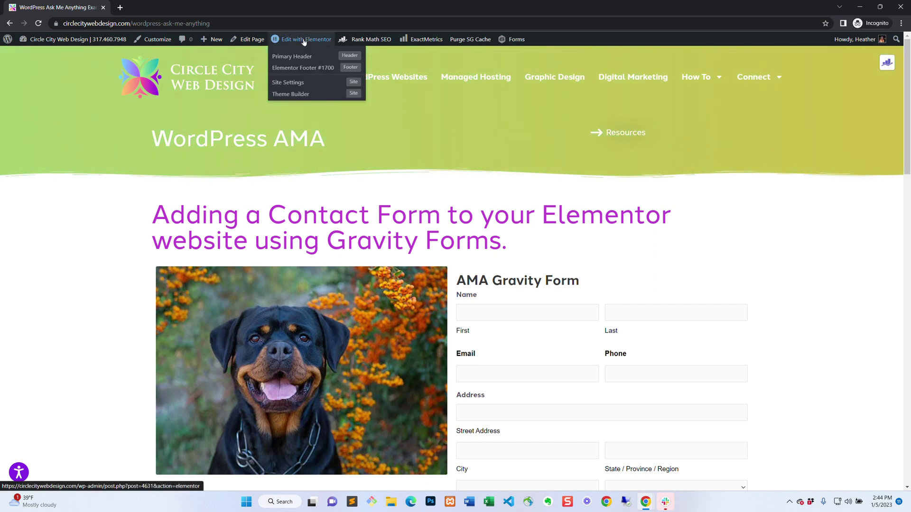
Back in Elementor, copy the gravityform shortcode from the text widget, then delete that widget.
click(304, 41)
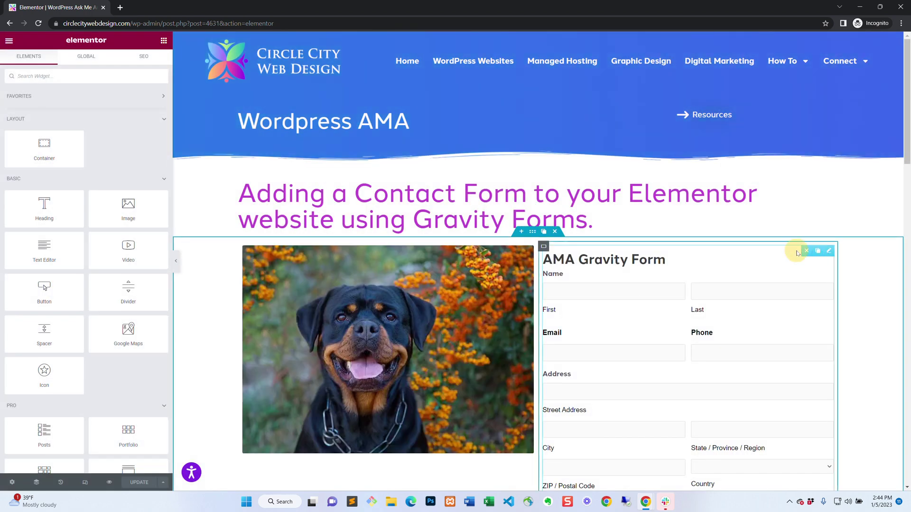
click(830, 253)
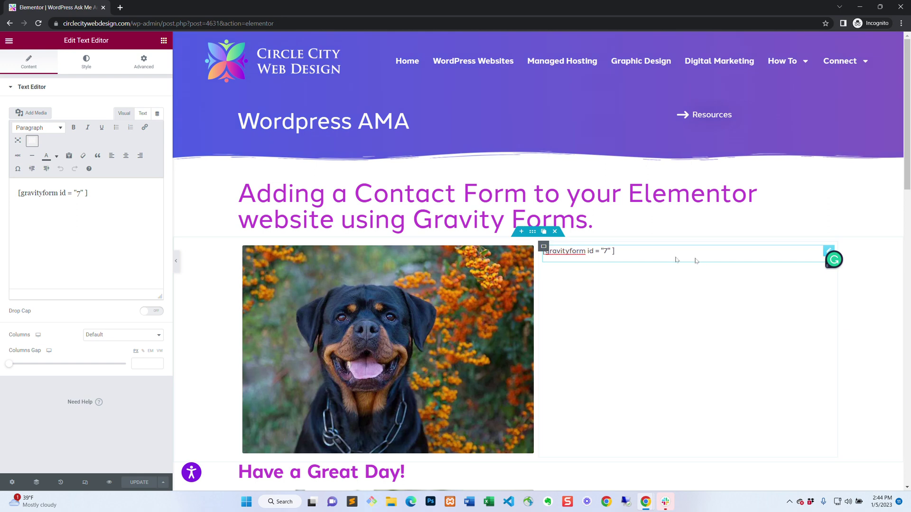
click(635, 259)
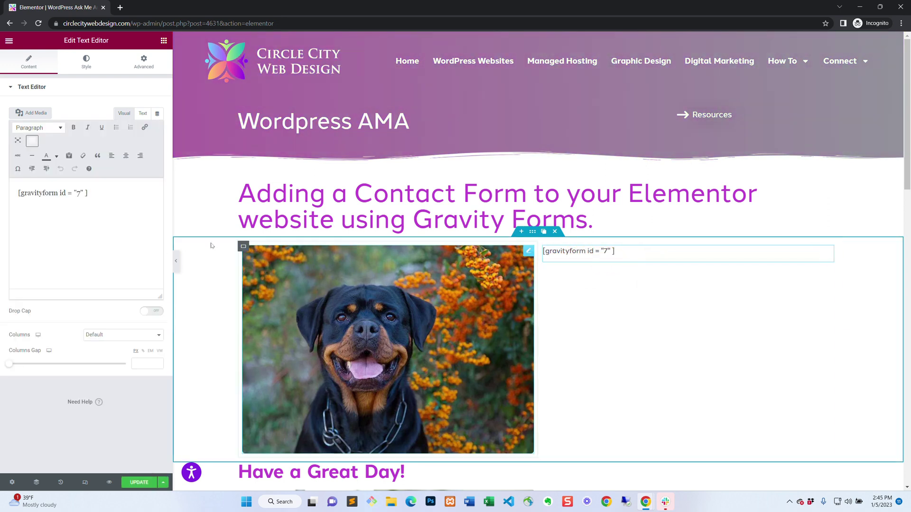
drag(90, 193, 4, 192)
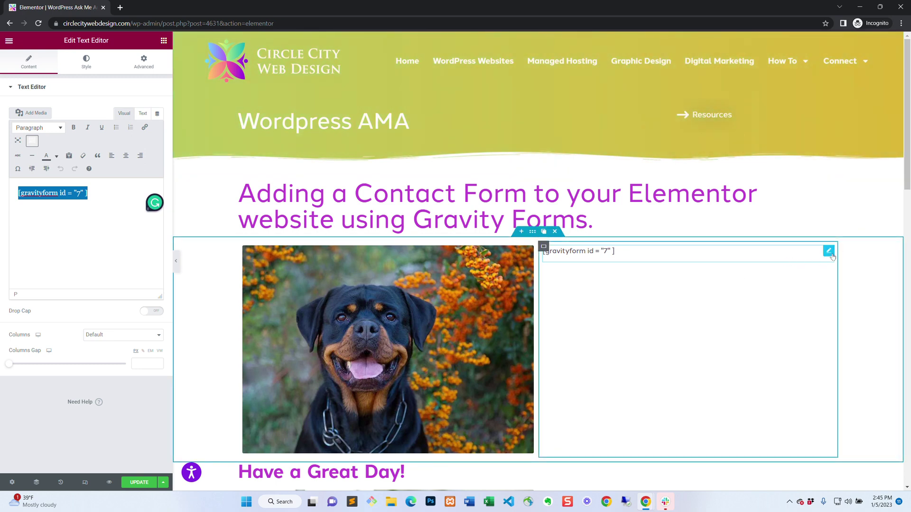
click(808, 252)
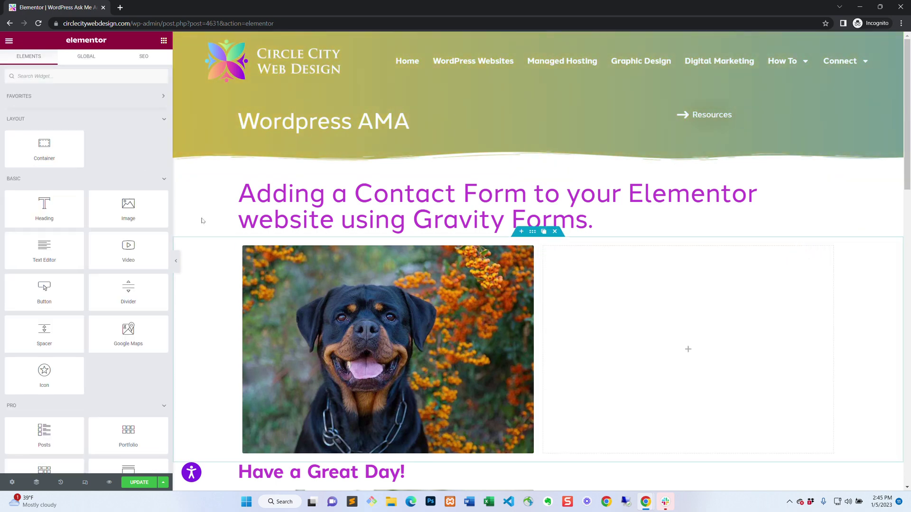
Drop a Shortcode widget into the empty column, paste the gravityform shortcode, apply it, and save.
click(46, 75)
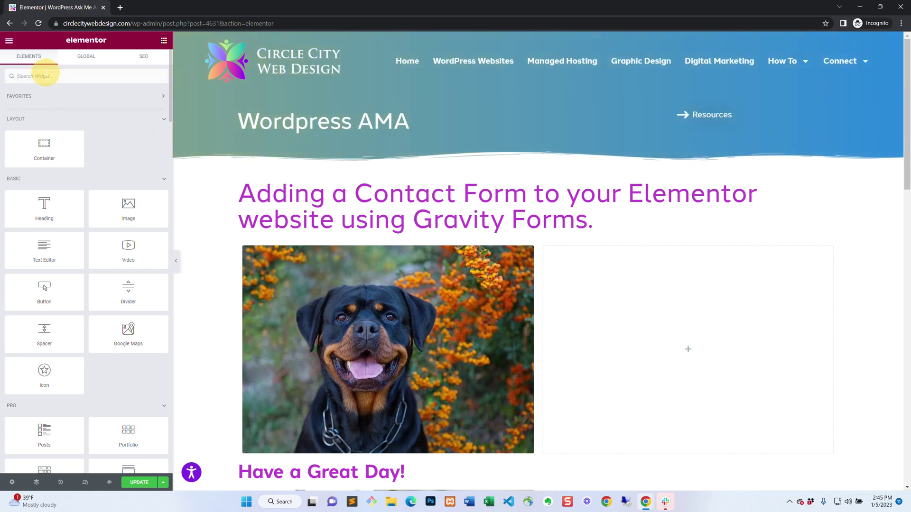
text(sh)
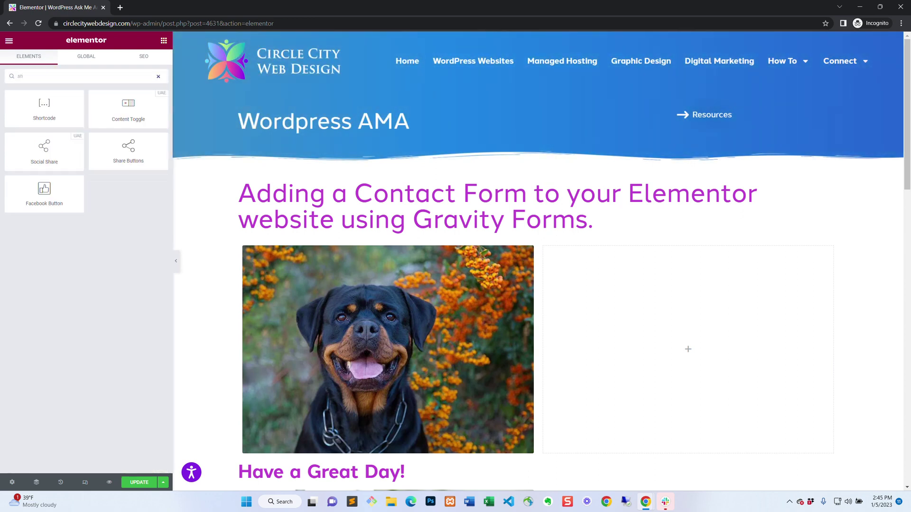
text(o)
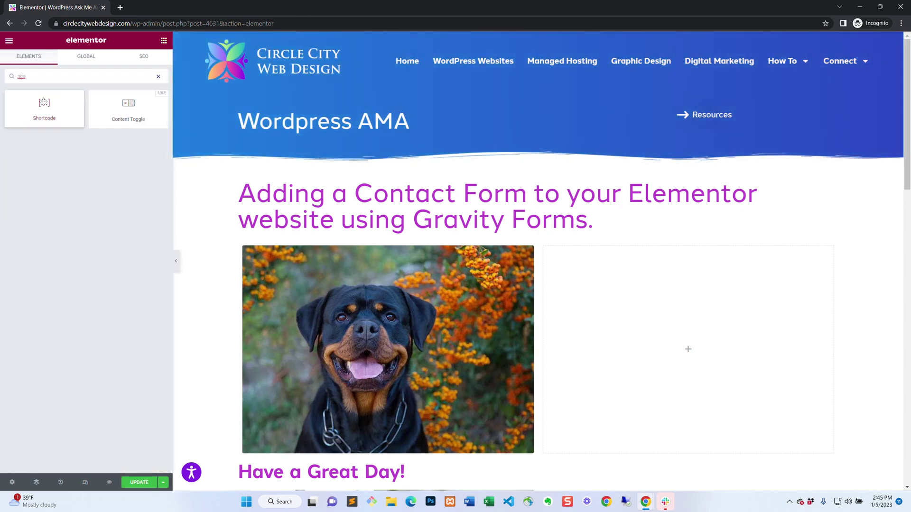
drag(43, 102, 560, 265)
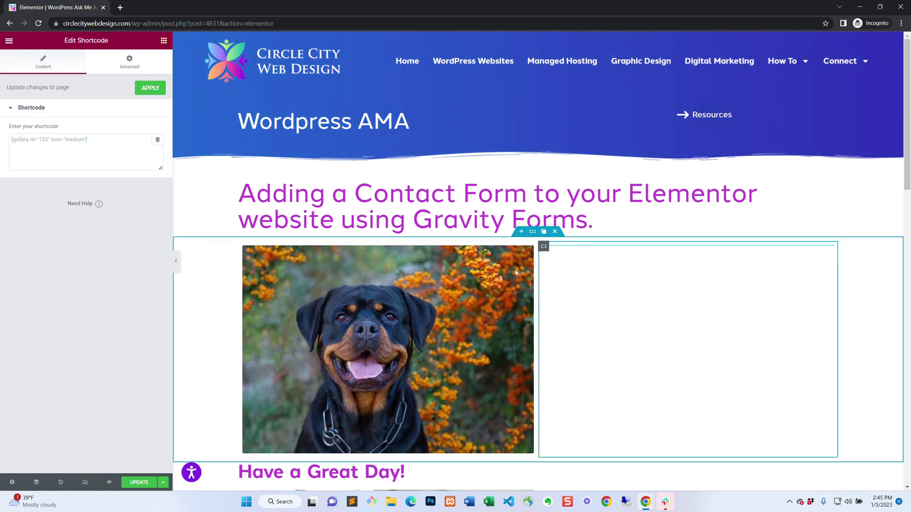
click(95, 138)
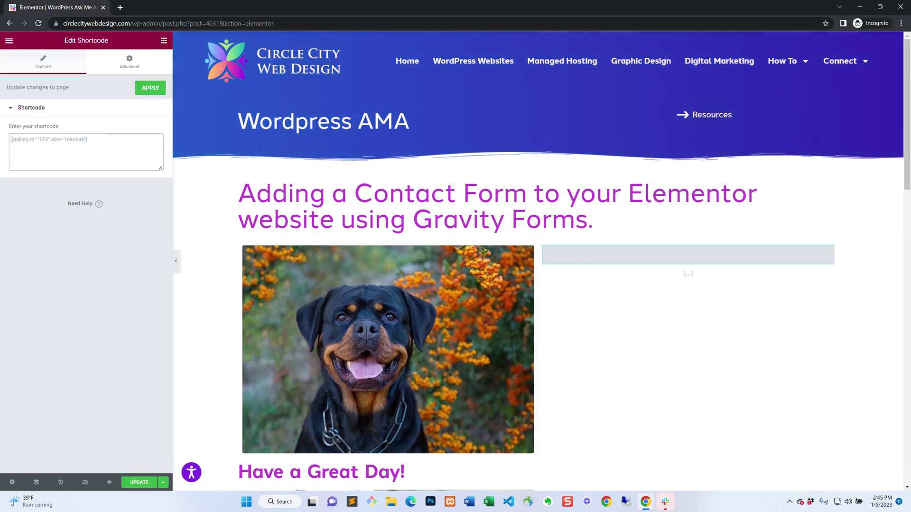
text([gravityform id = "7"])
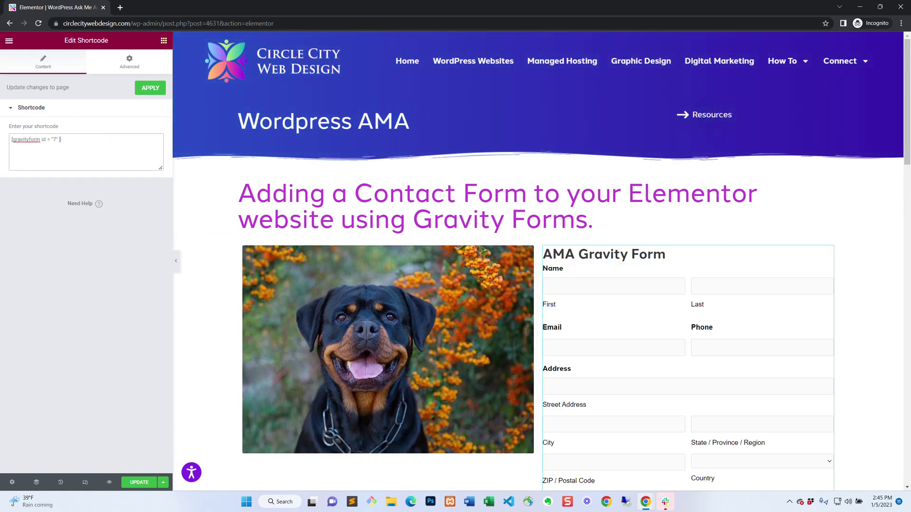
click(150, 88)
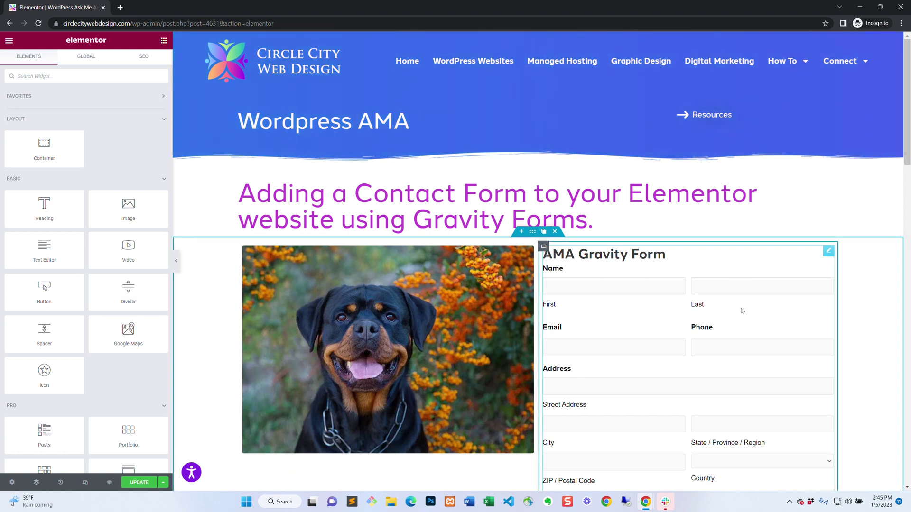
key(ctrl+s)
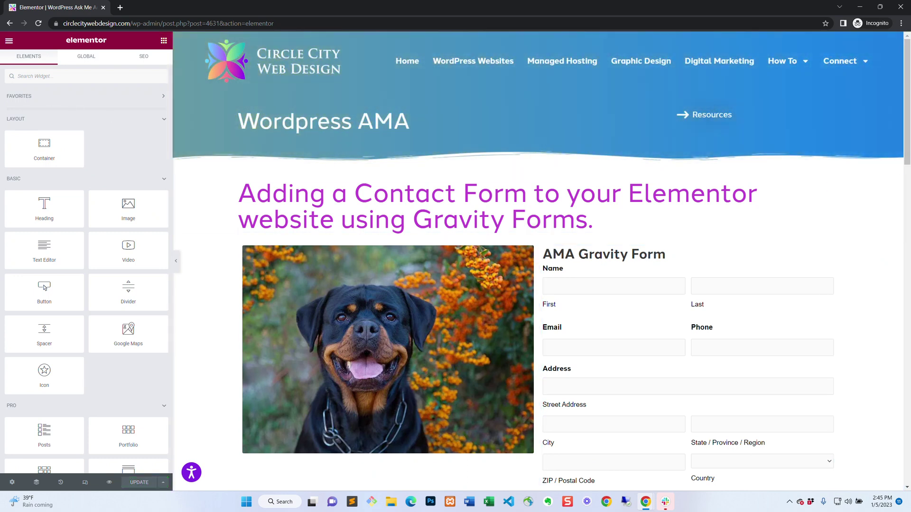
click(8, 40)
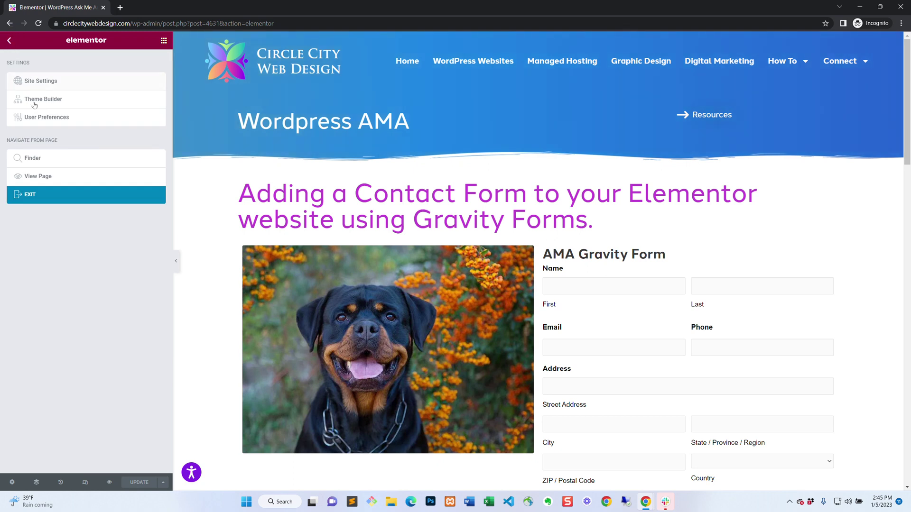
On the live page, autofill the AMA form's contact fields and enter 'Test' in How can we help?
click(42, 177)
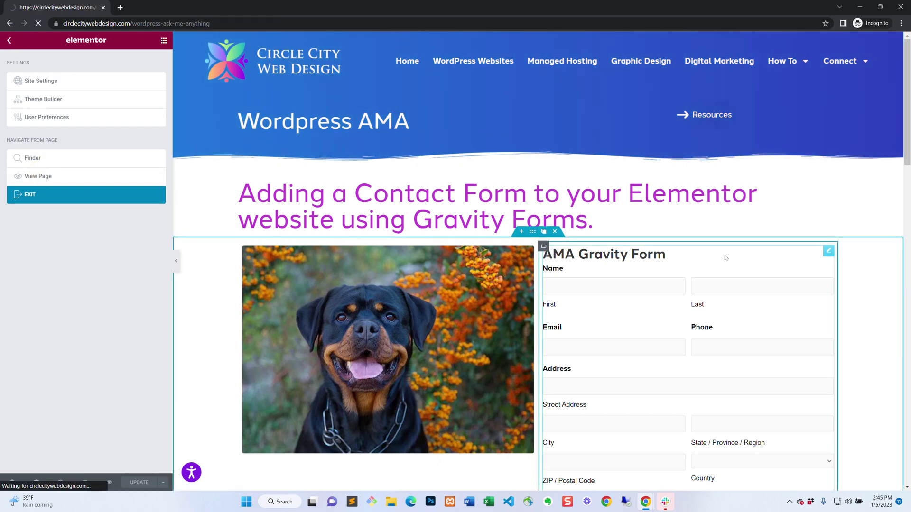
scroll(728, 207, down, 5)
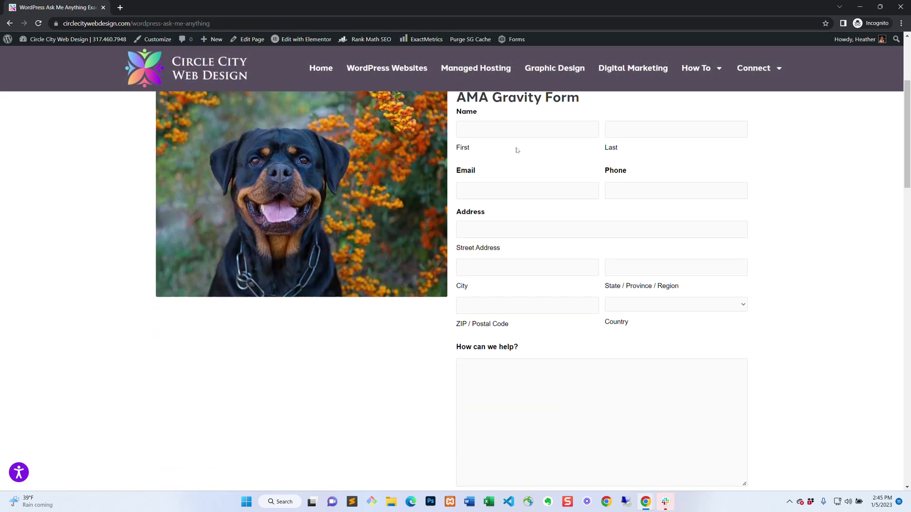
click(511, 130)
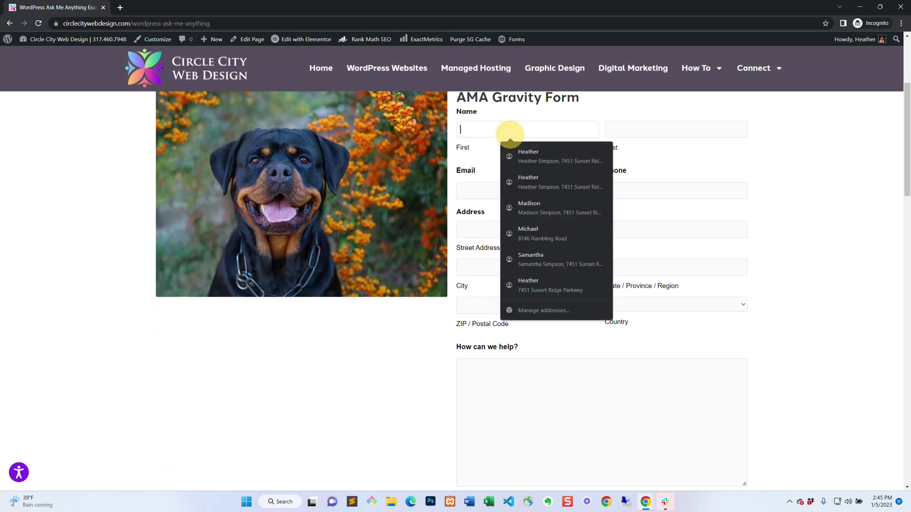
click(526, 154)
click(530, 383)
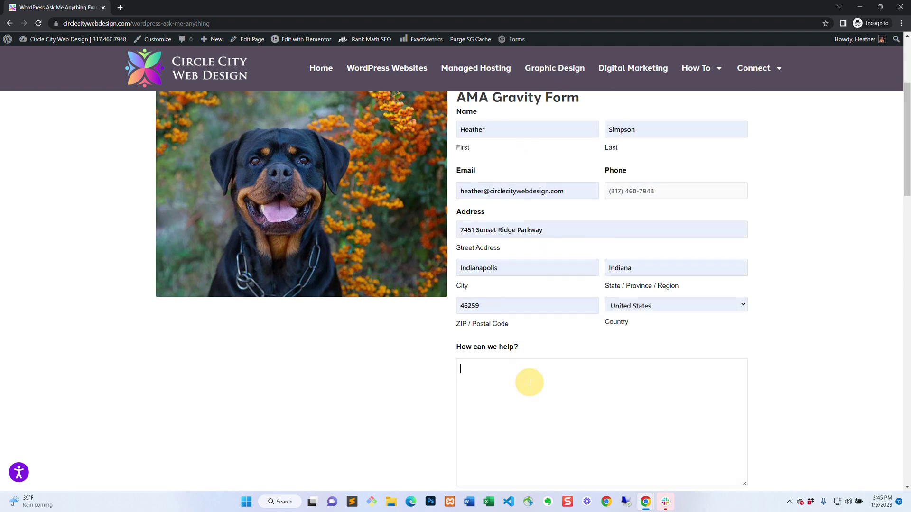
text(Test)
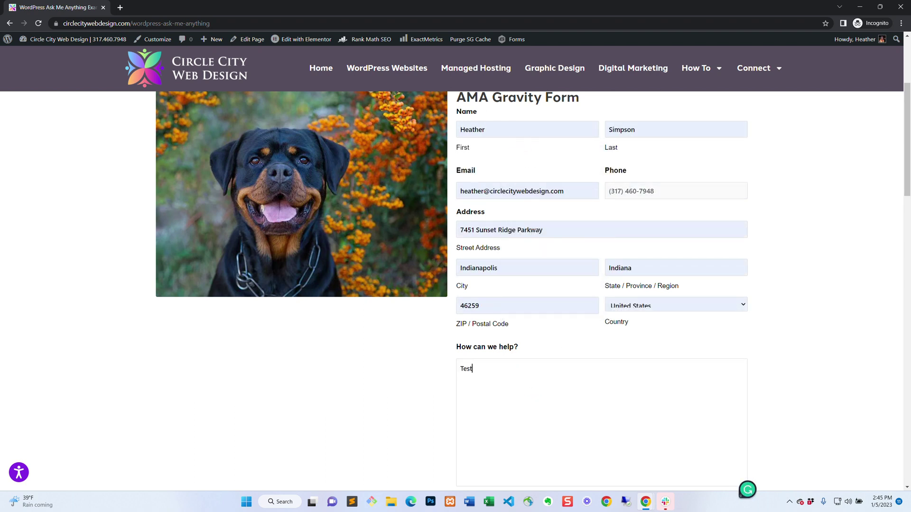
Tick the privacy consent and submit the form, then highlight the thank-you confirmation.
scroll(507, 331, down, 5)
click(476, 281)
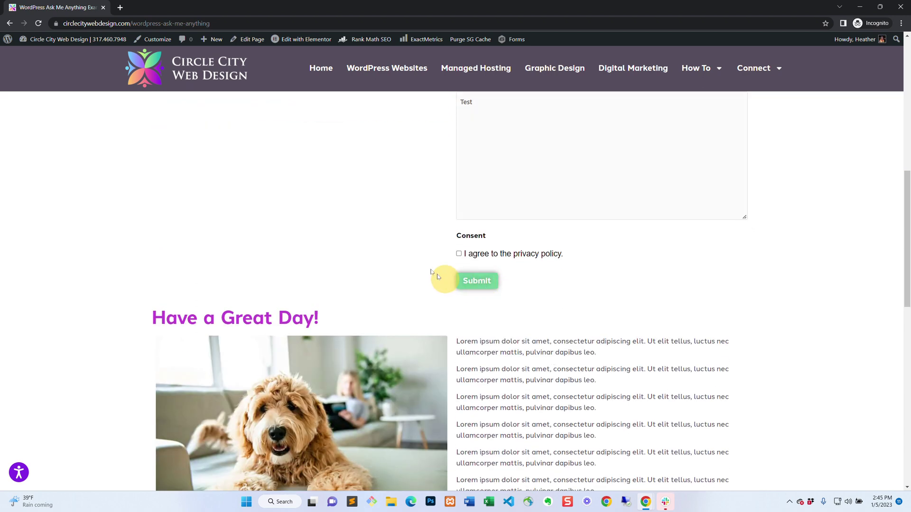
click(459, 254)
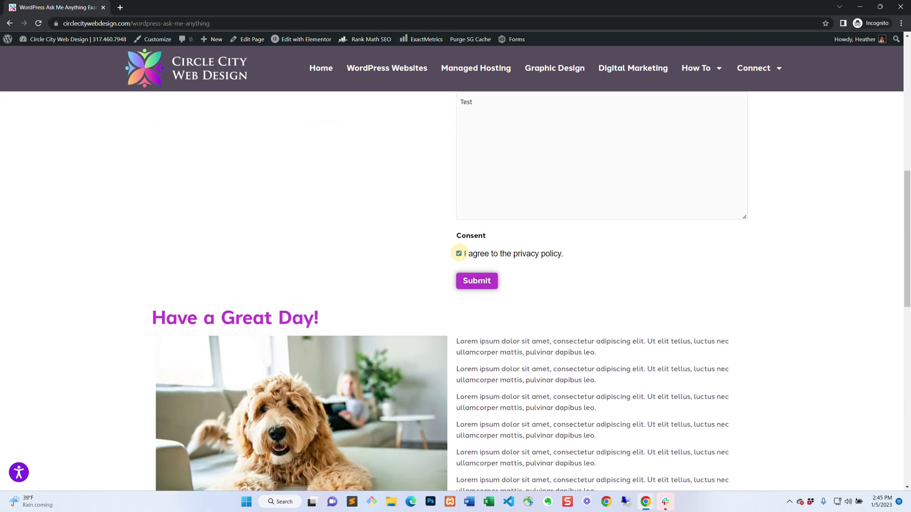
click(481, 281)
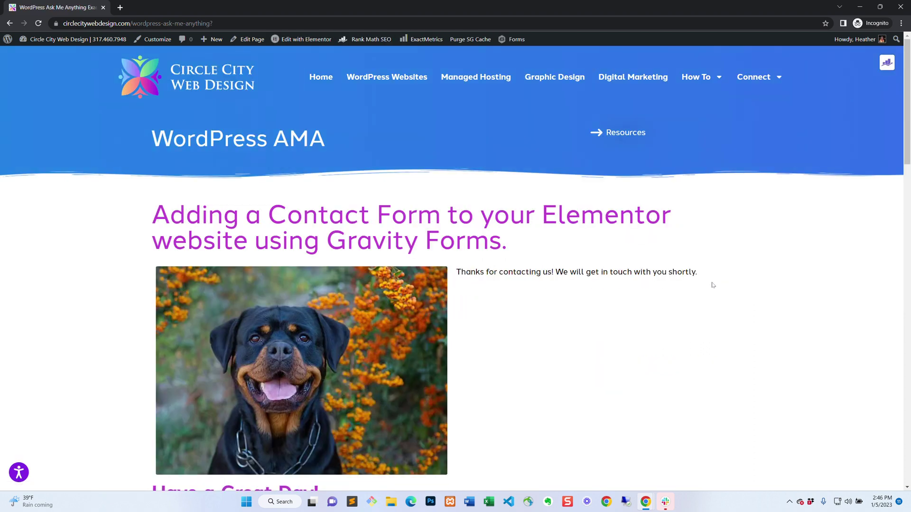
drag(713, 285, 453, 273)
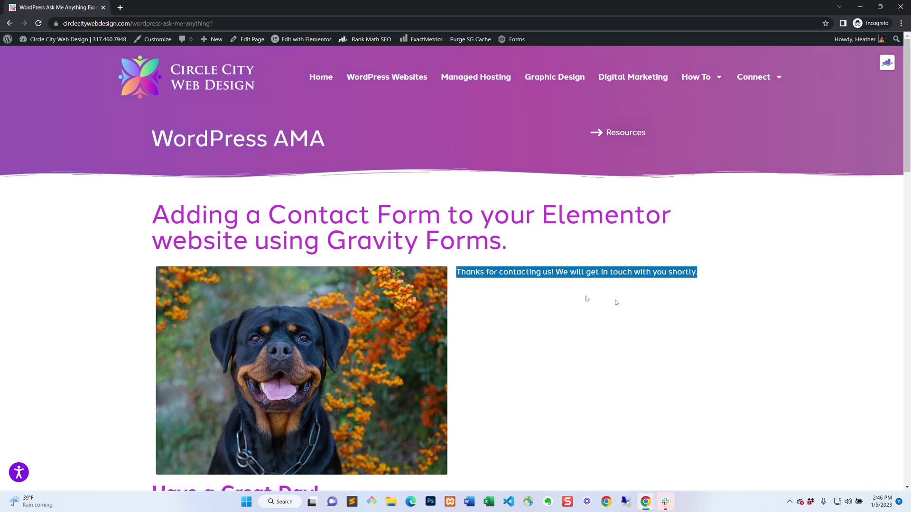
click(603, 315)
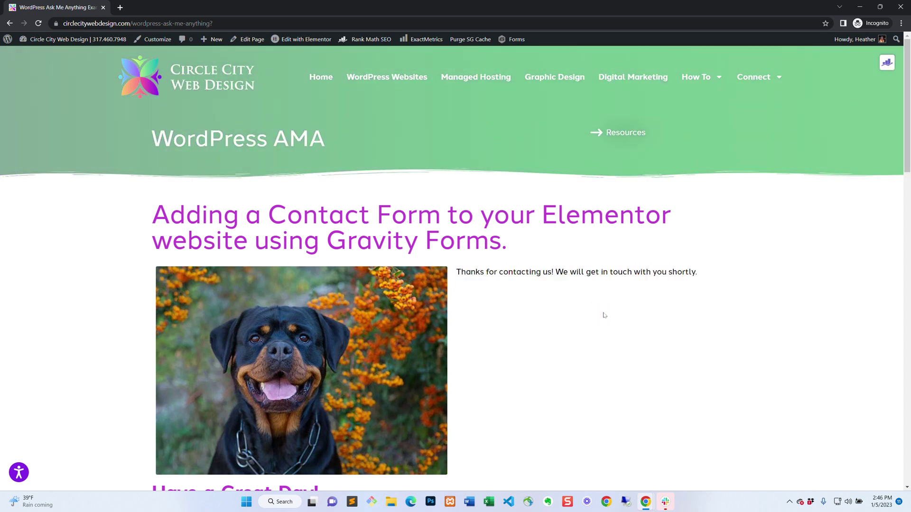